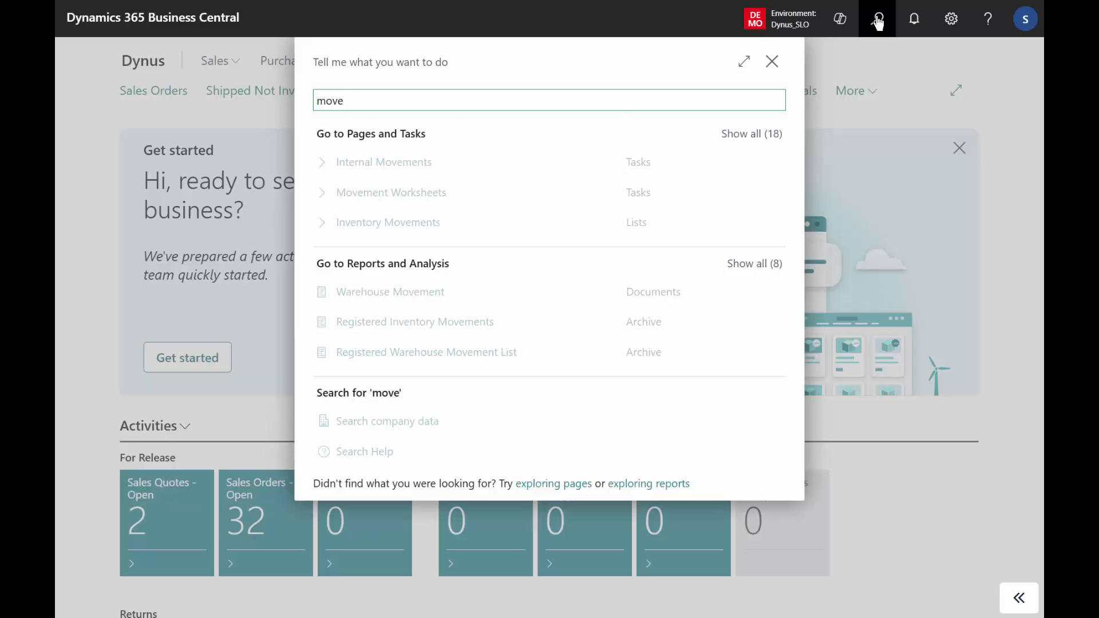
Step: Open Reverse Planning - Move Demand Dates and suggest moving demand dates for 01-01-2025 to 31-12-2025 at location PRODUCTION
text(deman)
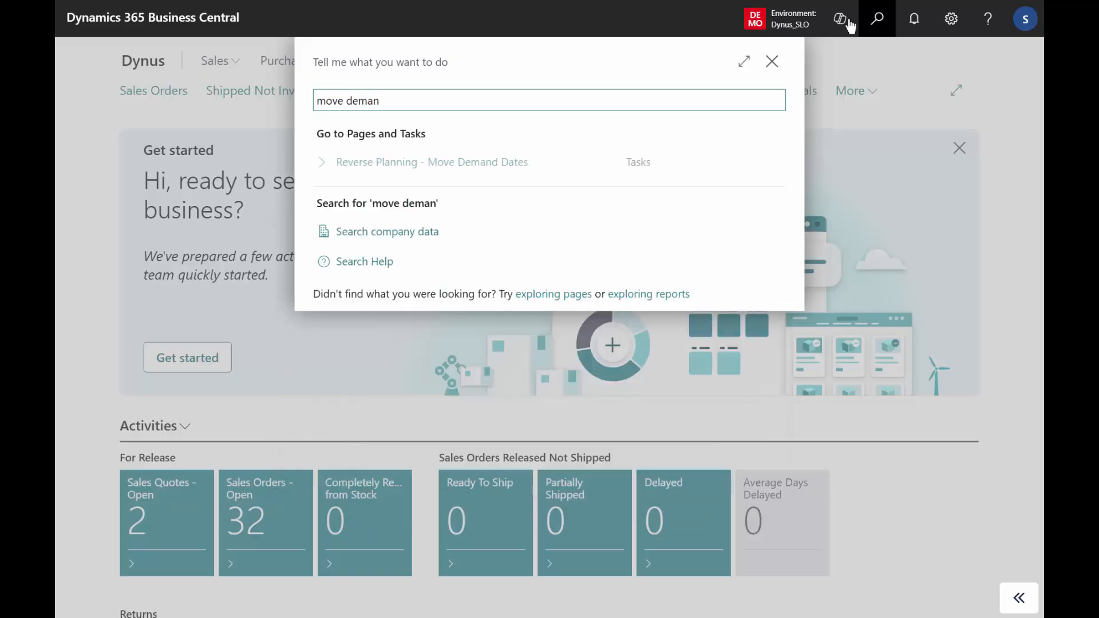
click(449, 166)
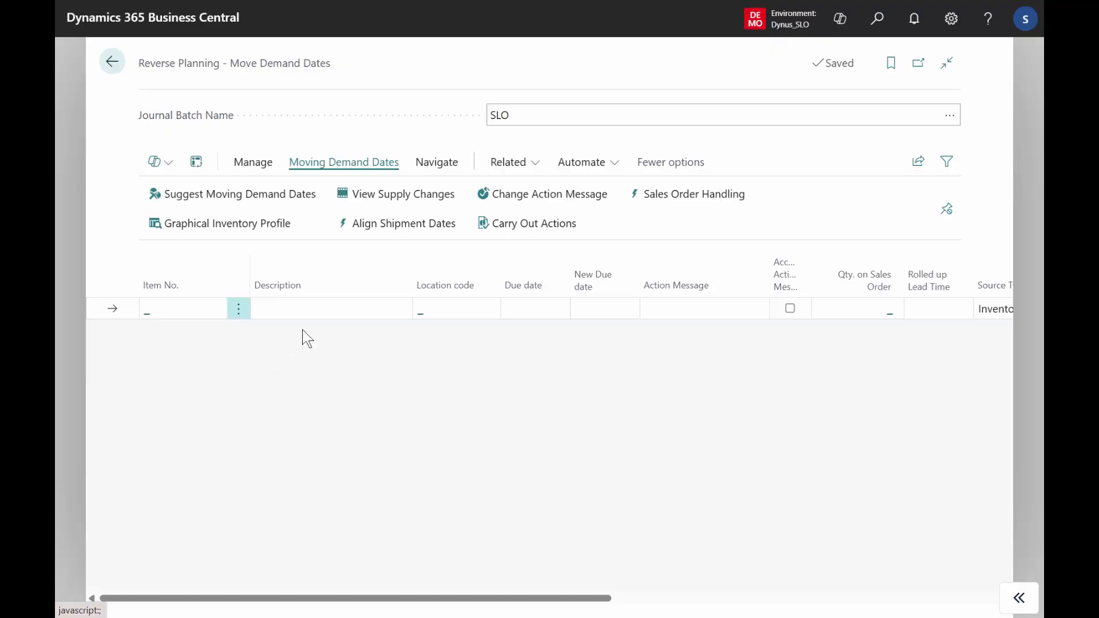
click(254, 198)
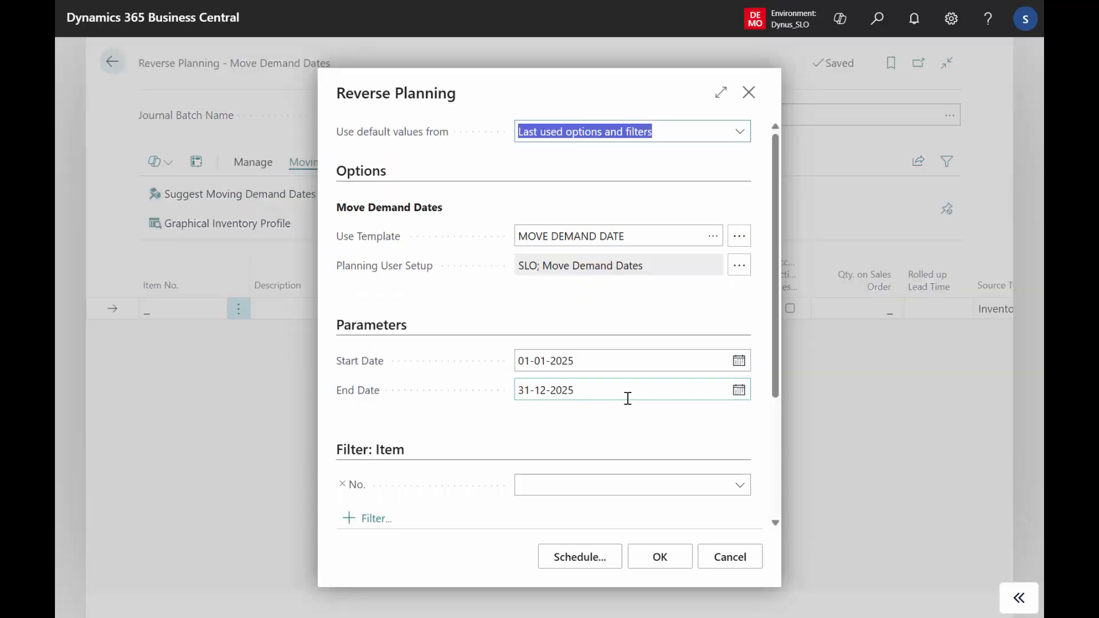
scroll(773, 263, down, 2)
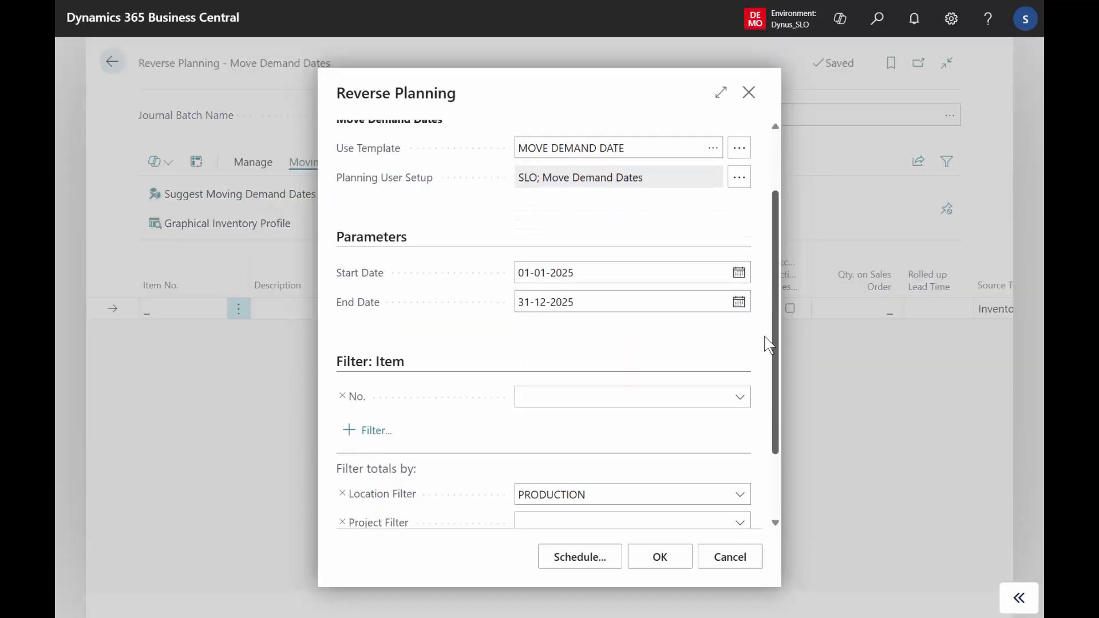
scroll(769, 344, down, 2)
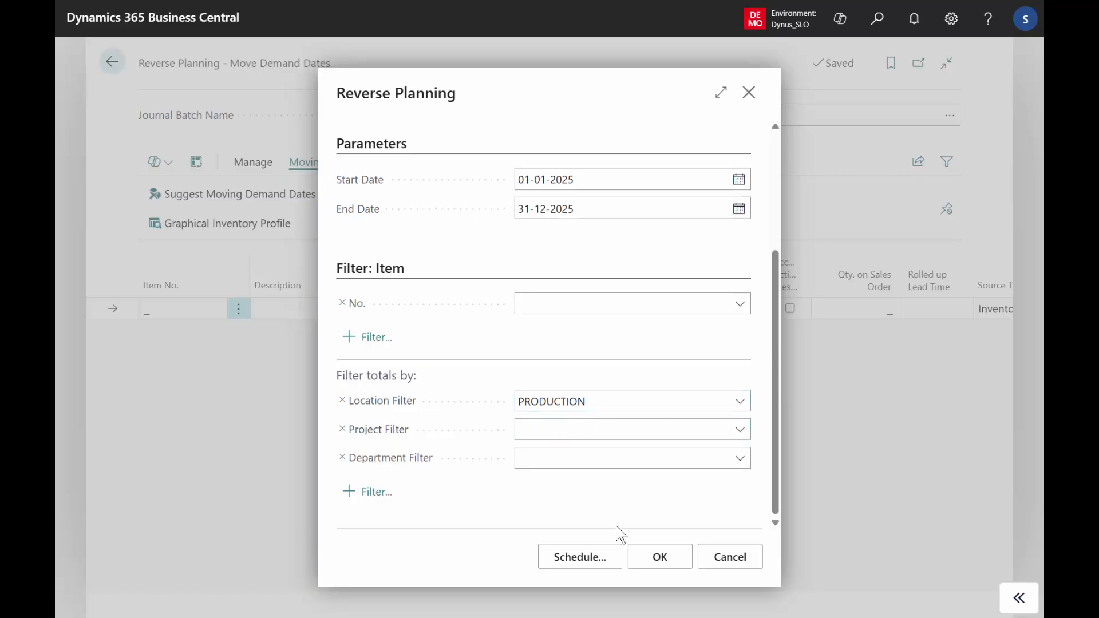
click(664, 563)
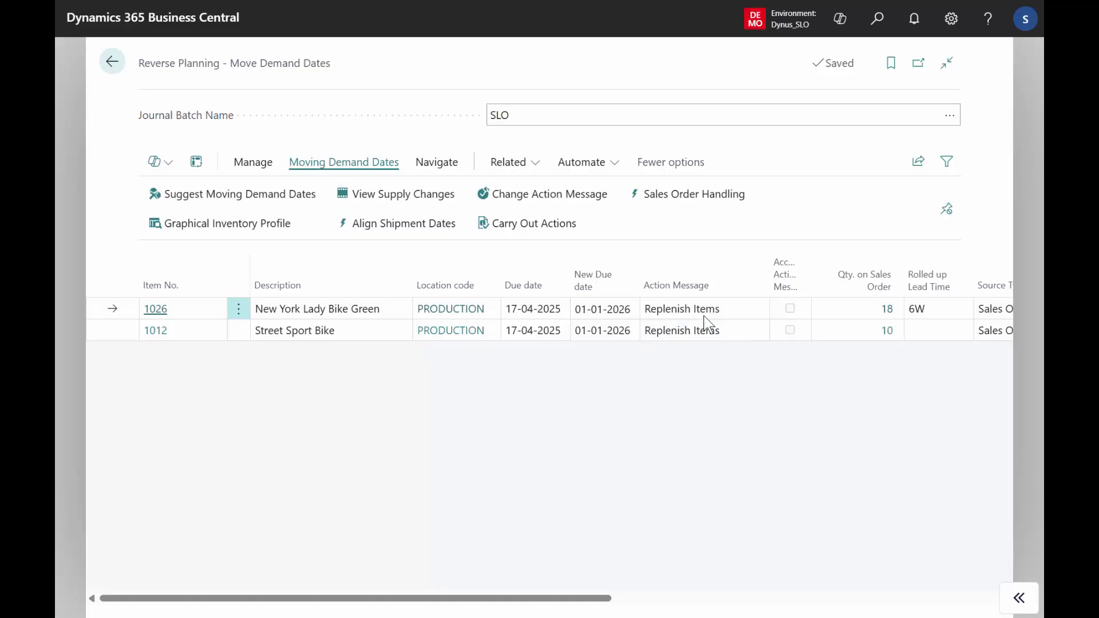
Step: Examine the stock points in the Graphical Inventory Profile of item 1026, New York Lady Bike Green, and close the chart
drag(658, 314, 640, 314)
click(240, 226)
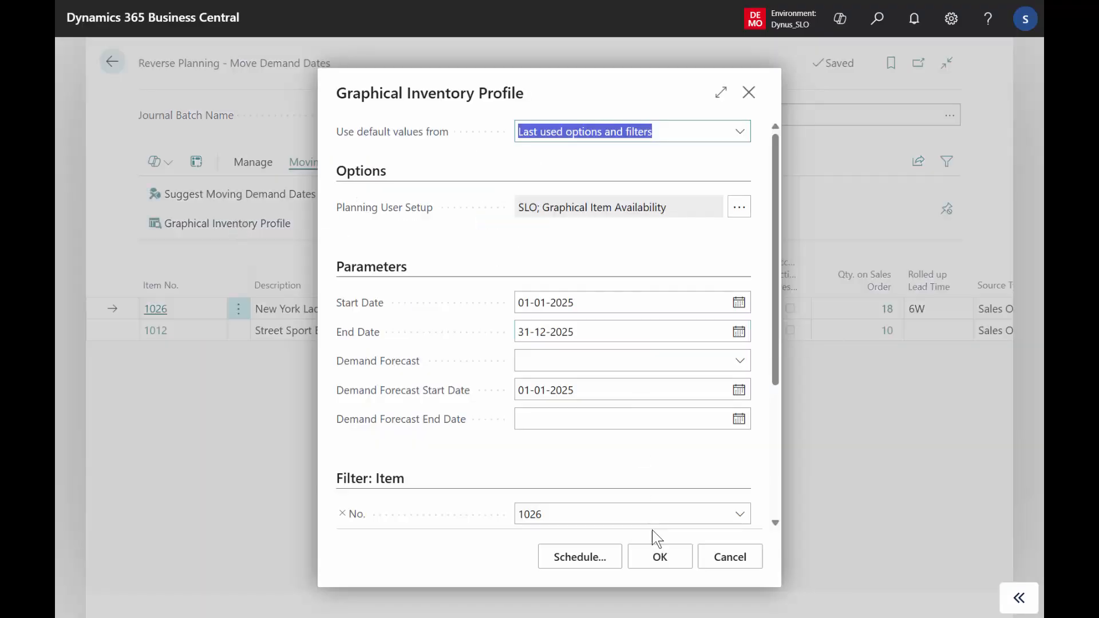
click(660, 556)
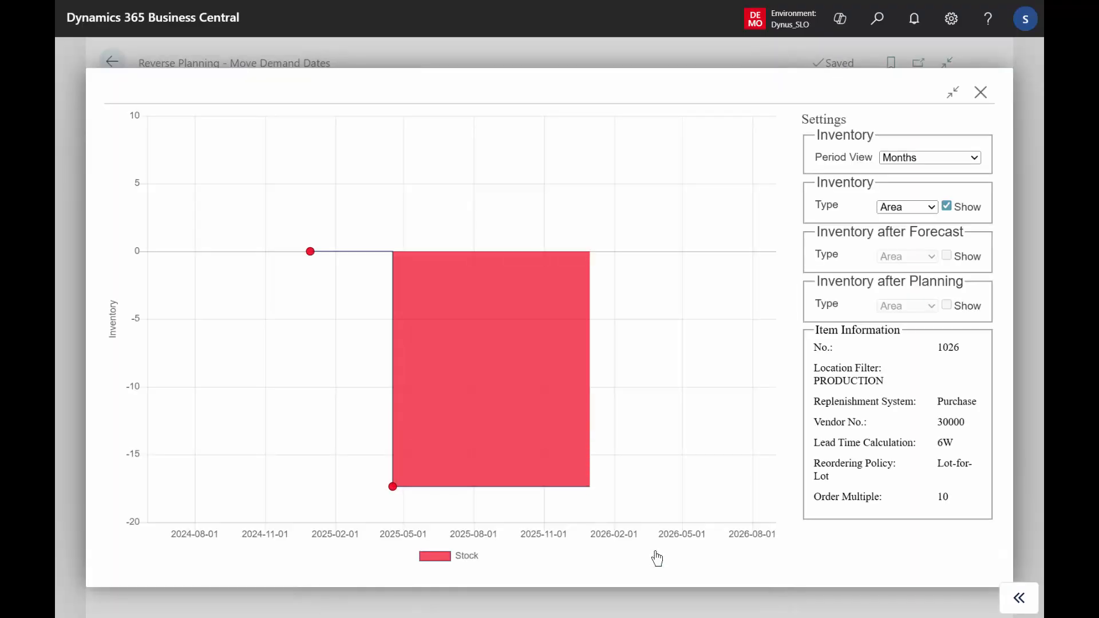
mouse_move(311, 251)
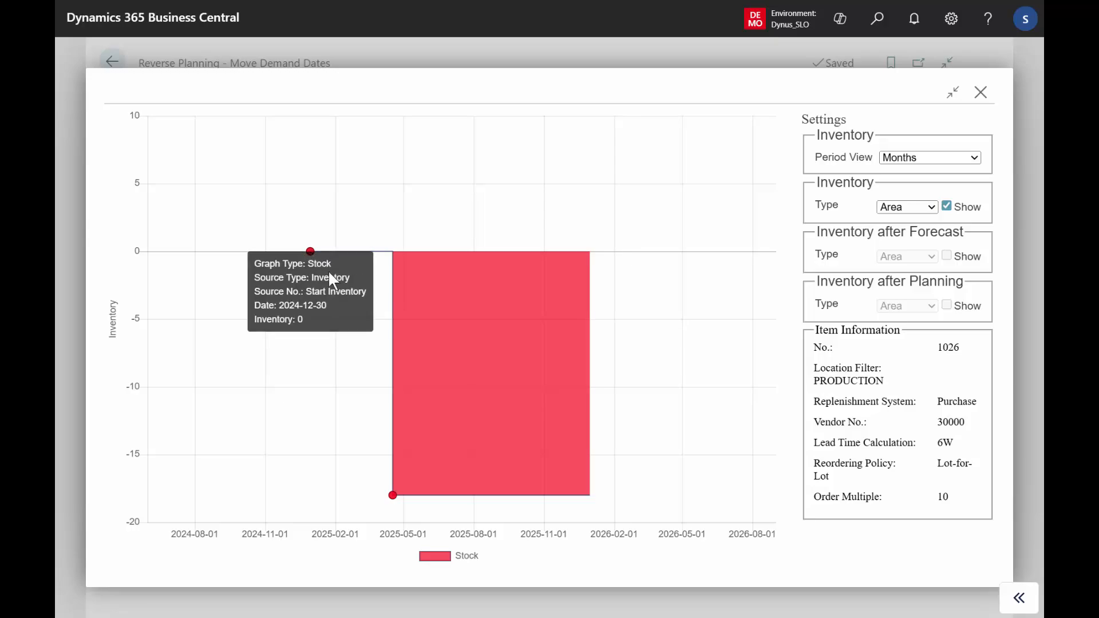
mouse_move(395, 498)
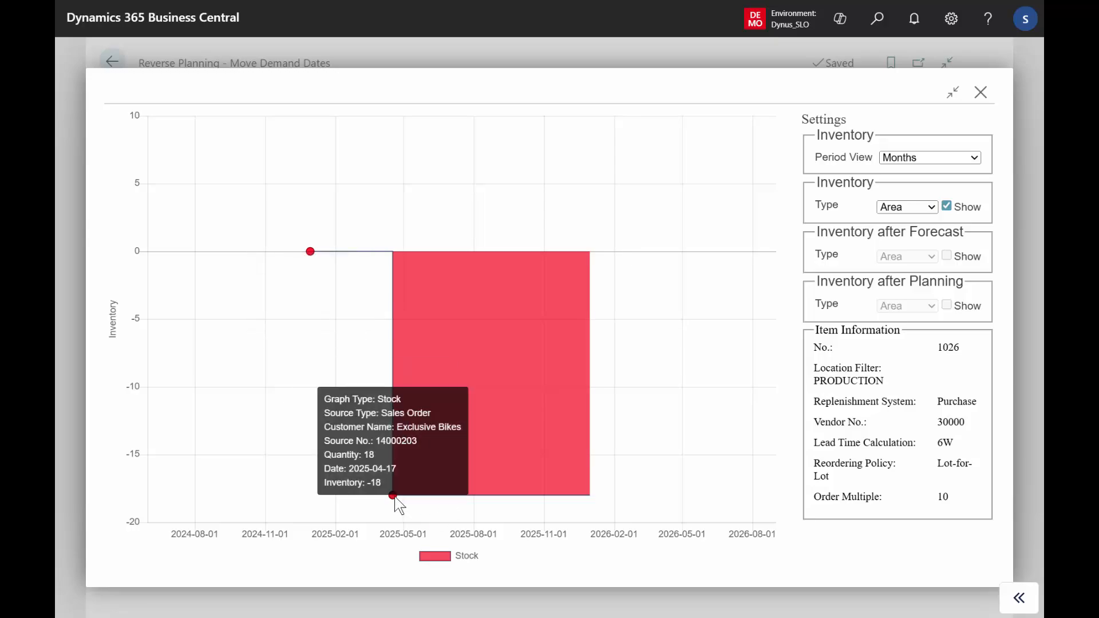
click(982, 94)
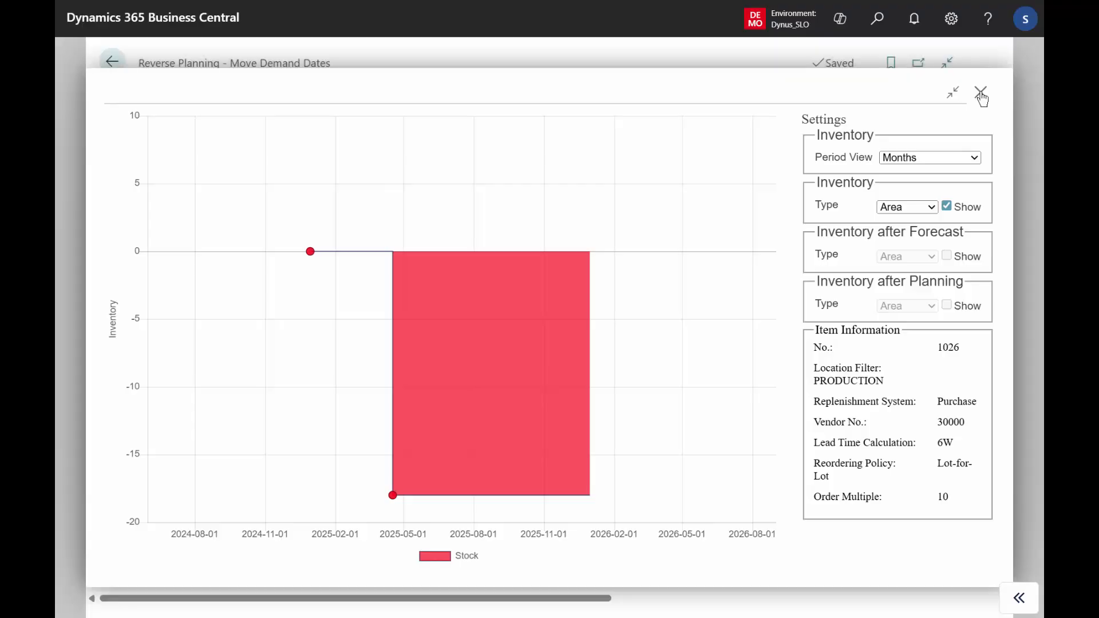
Step: Examine the Graphical Inventory Profile of item 1012, Street Sport Bike, and close the chart
click(334, 335)
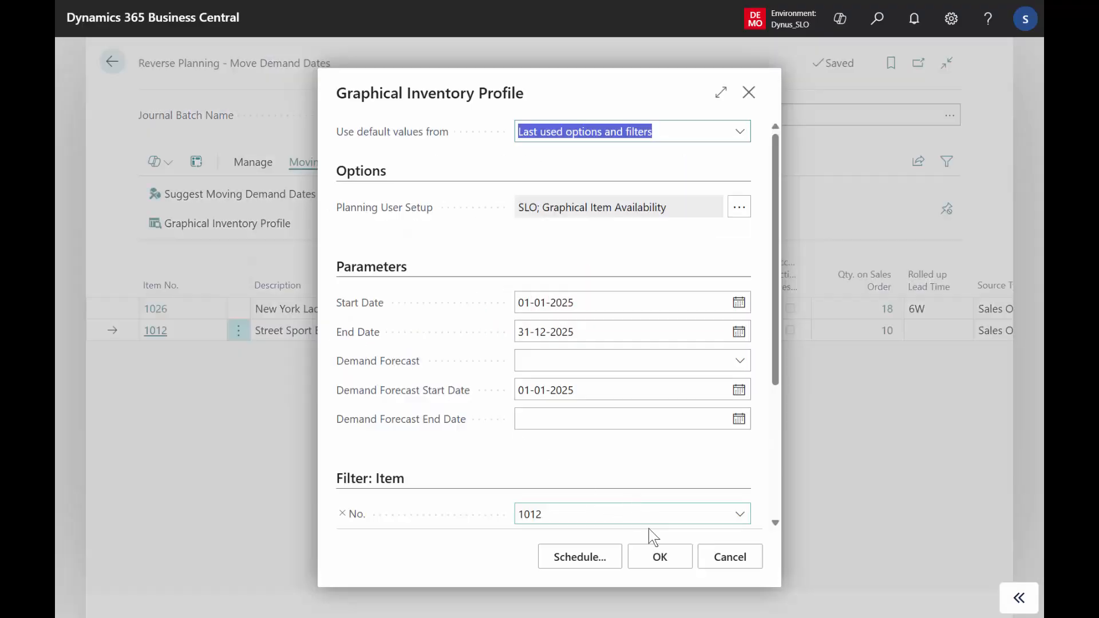
click(650, 548)
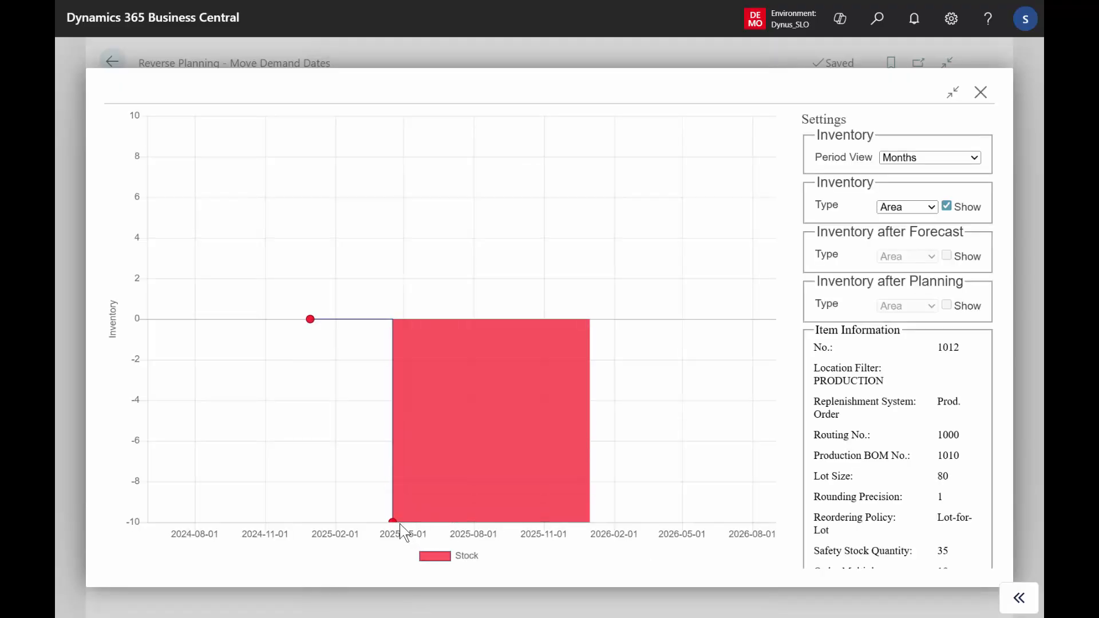
click(981, 93)
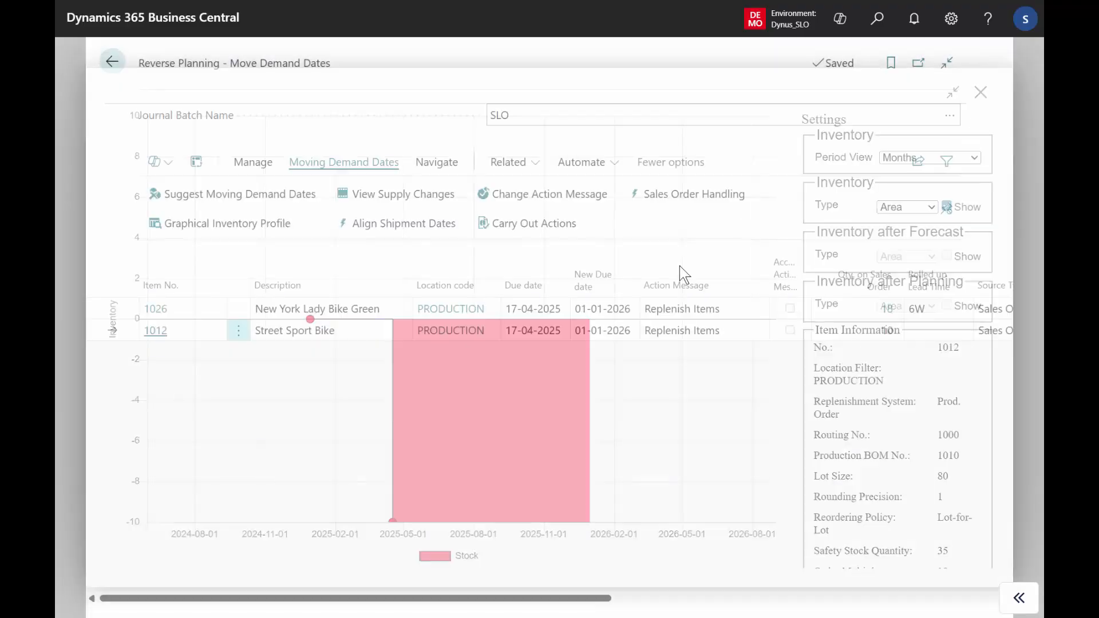
Step: Delete the suggested lines for items 1026 and 1012 from the Move Demand Dates worksheet
click(372, 318)
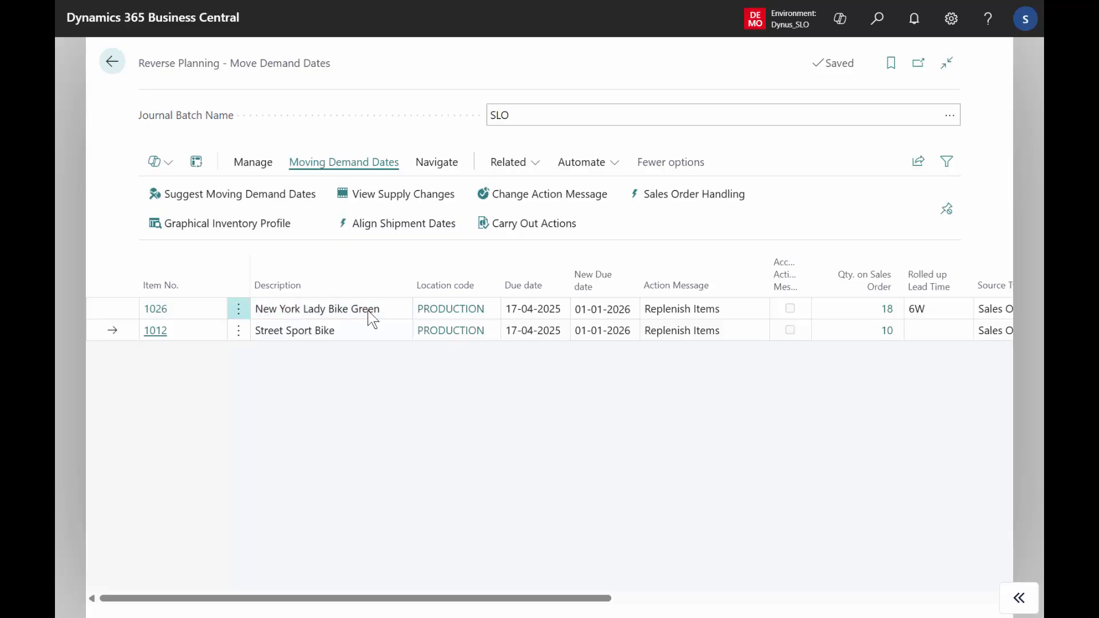
key(shift+Down)
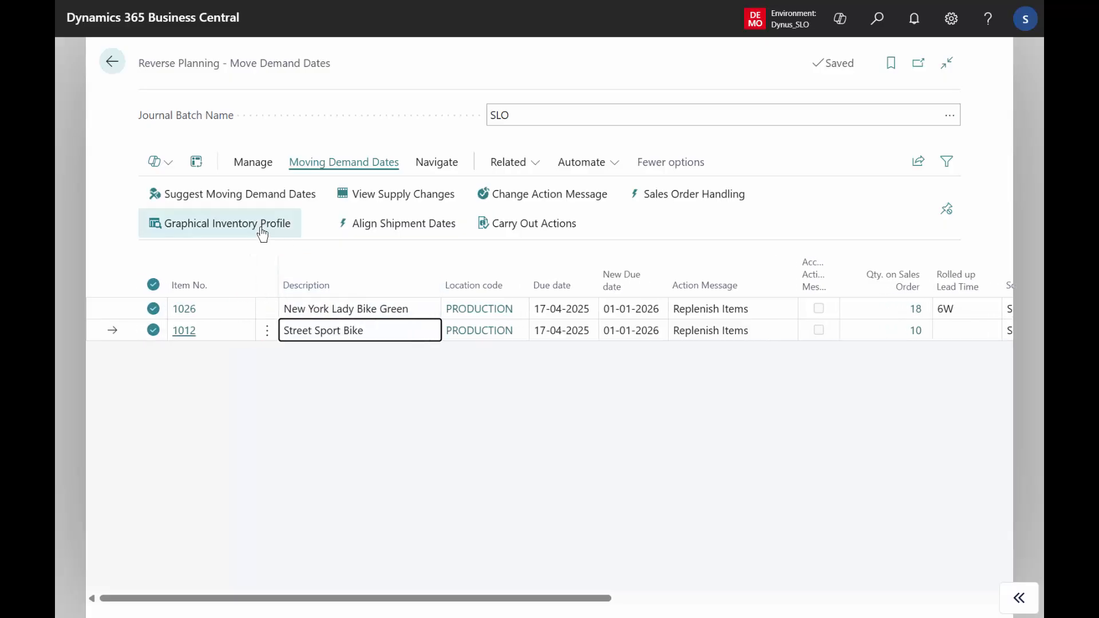
click(252, 166)
click(184, 200)
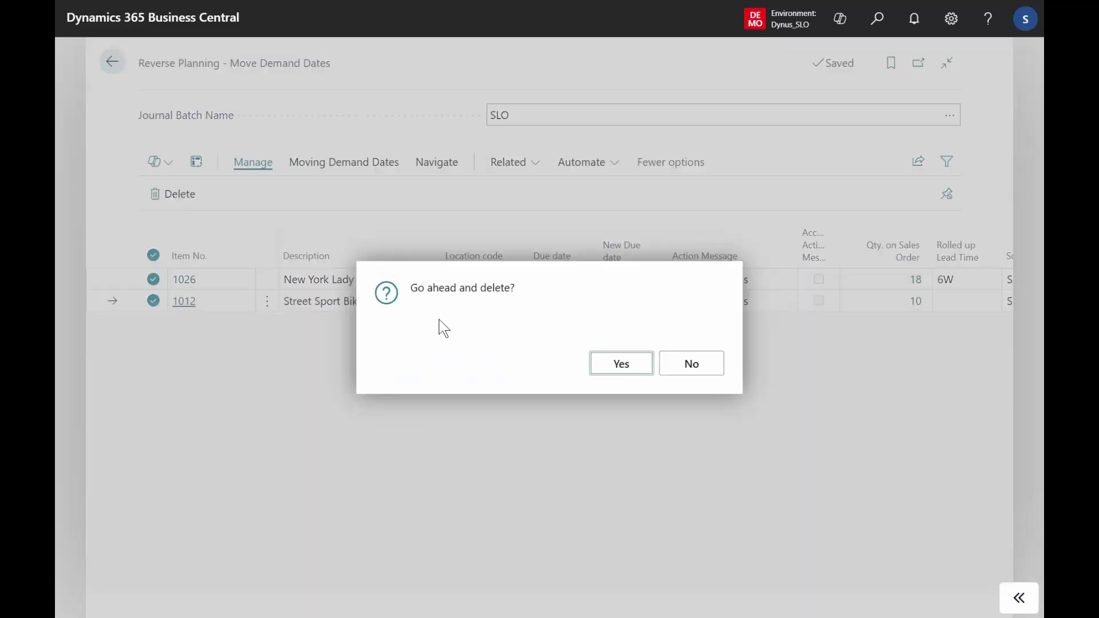
click(607, 361)
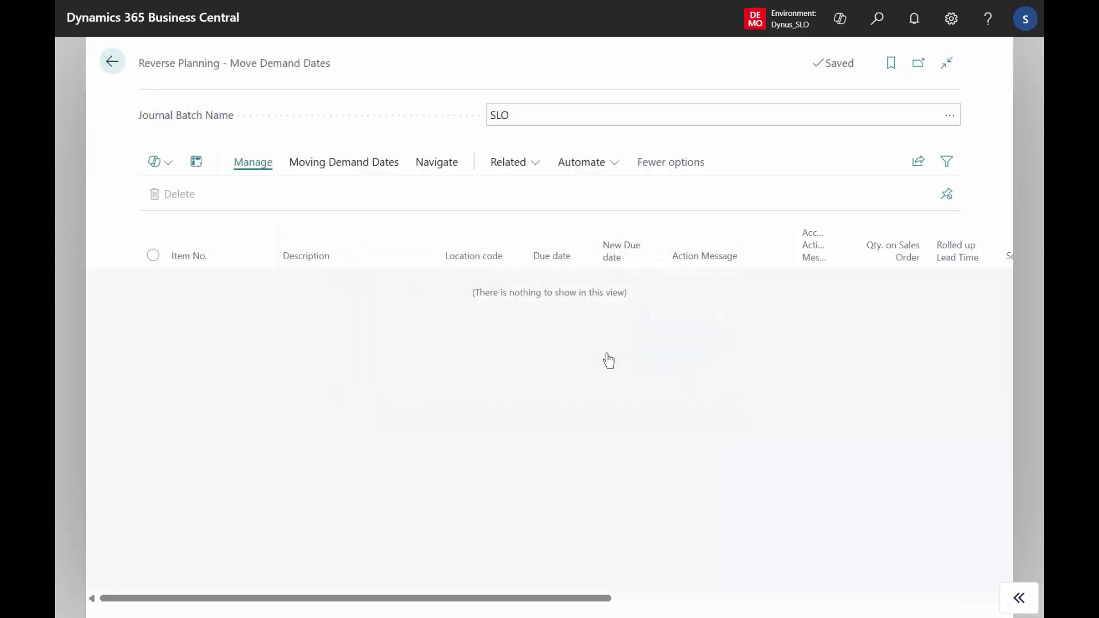
Step: View the related Reverse Planning Worksheet and return to the Move Demand Dates worksheet
click(535, 171)
mouse_move(559, 309)
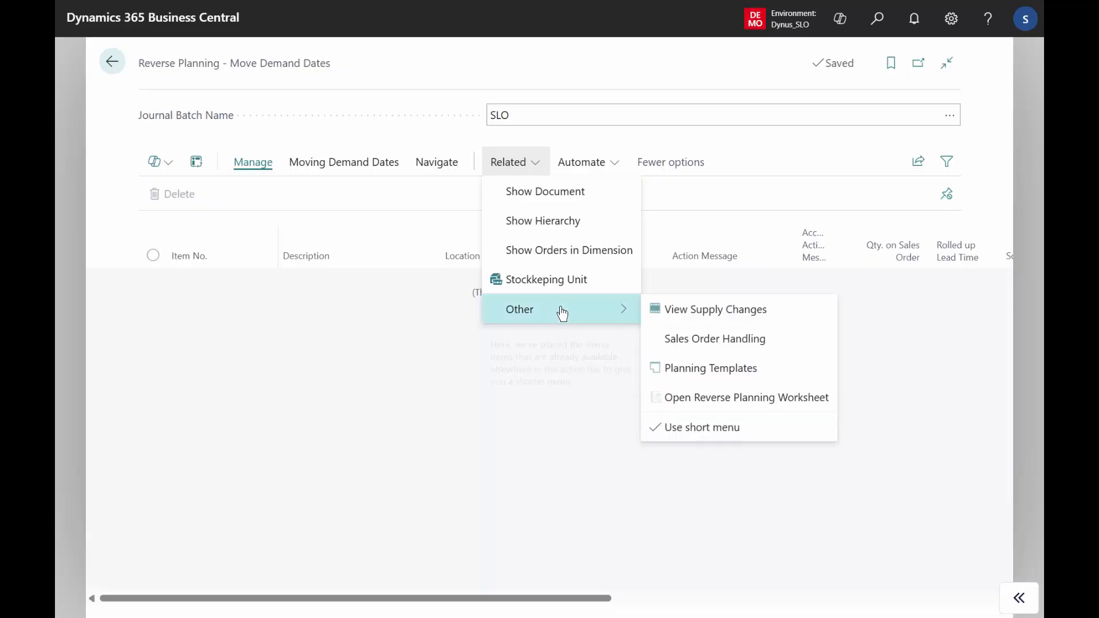
click(715, 399)
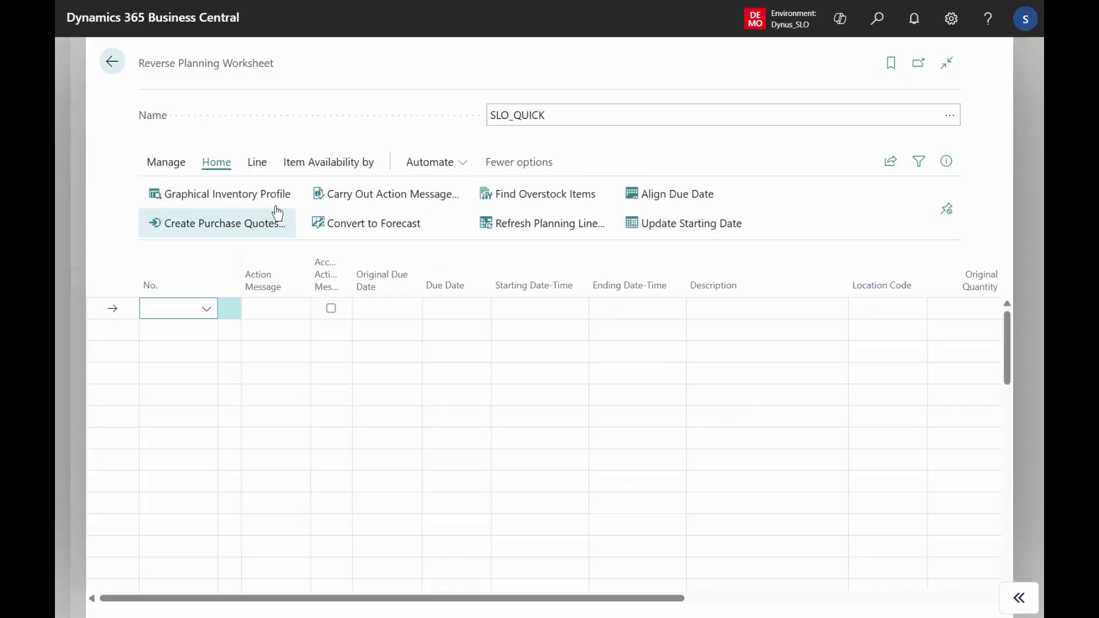
click(113, 67)
Step: View the Sales Order Handling page from the Move Demand Dates worksheet and return to the home page
click(518, 172)
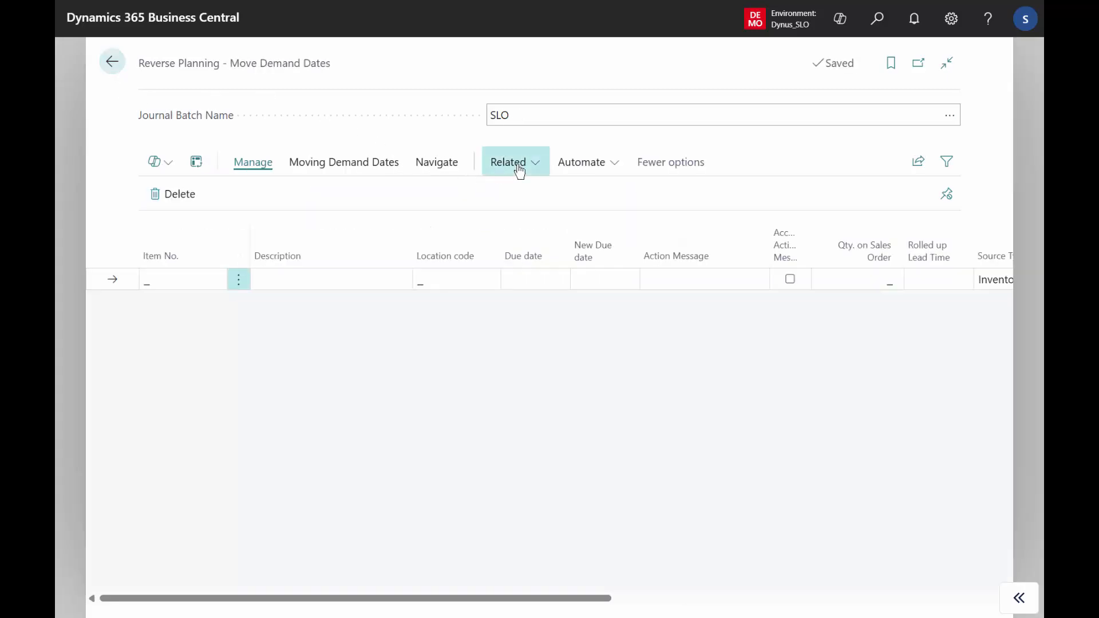
click(382, 165)
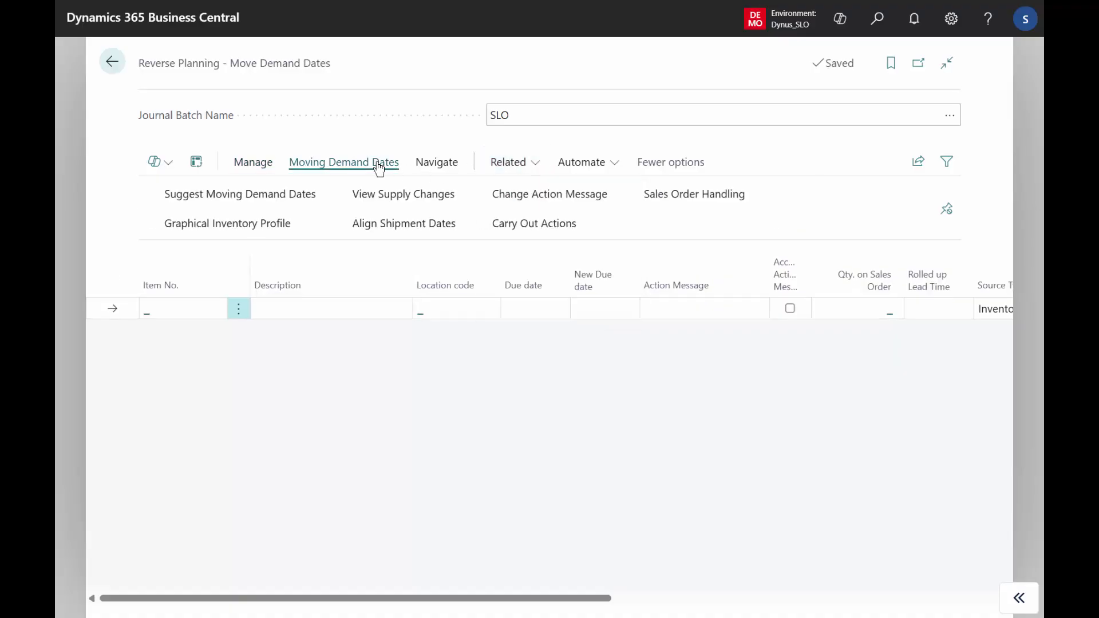
click(708, 206)
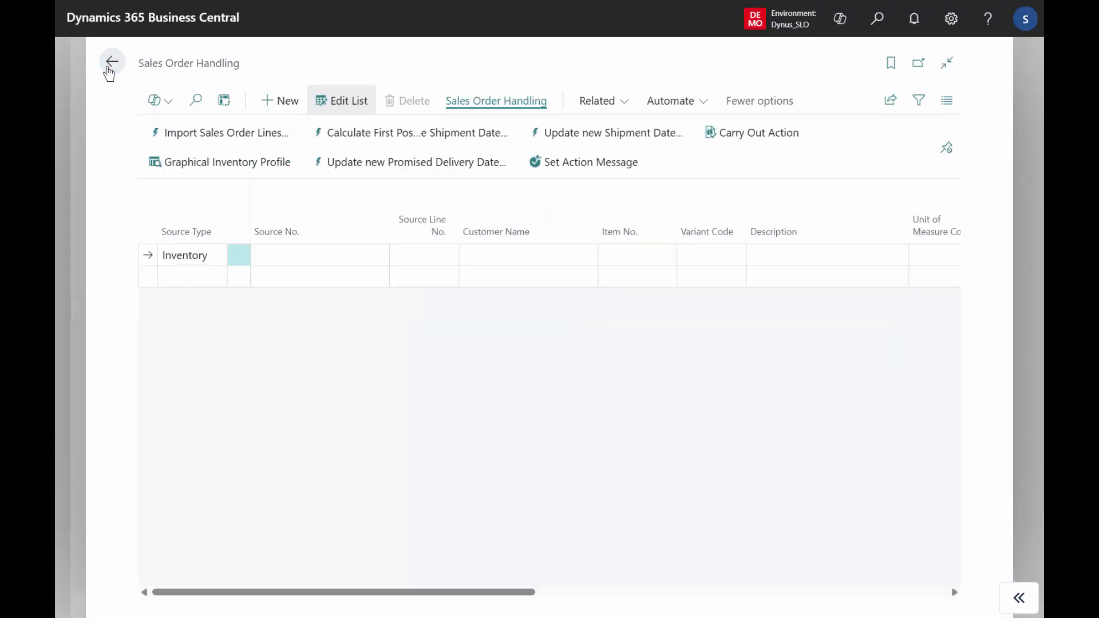
click(111, 63)
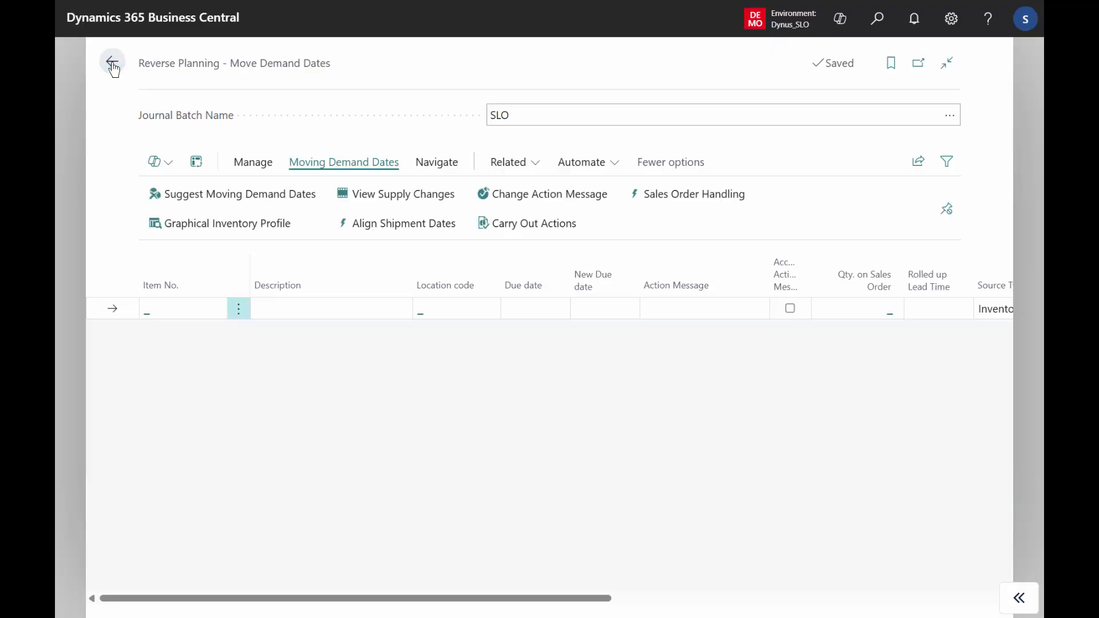
click(111, 63)
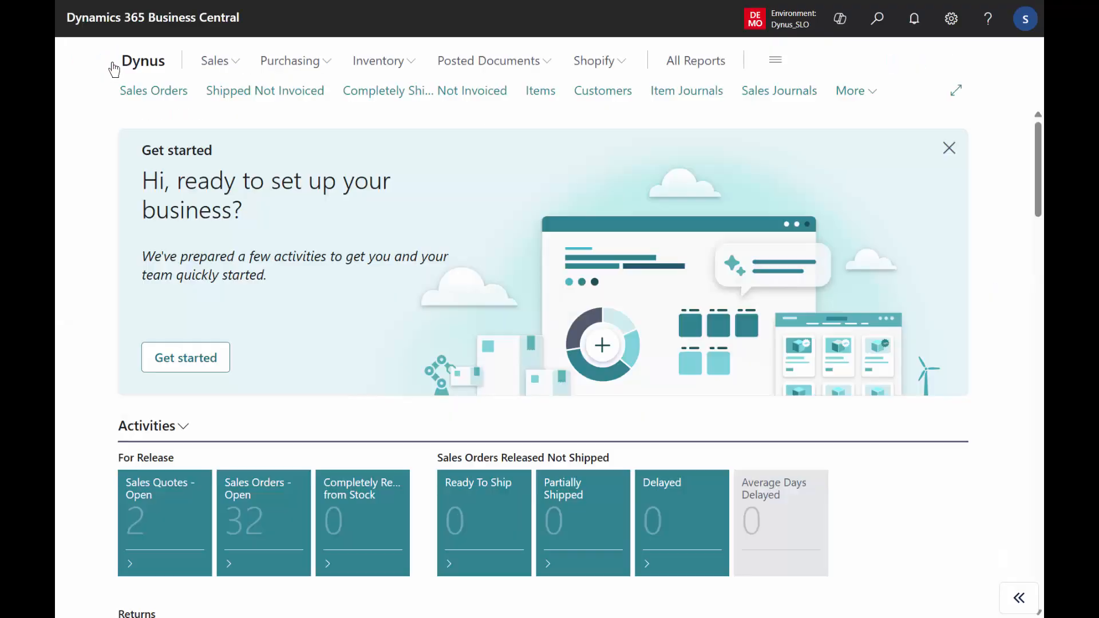
Step: Find item 1155, Socket Front, in the item list and examine the supply and demand points in its Graphical Inventory Profile
click(541, 92)
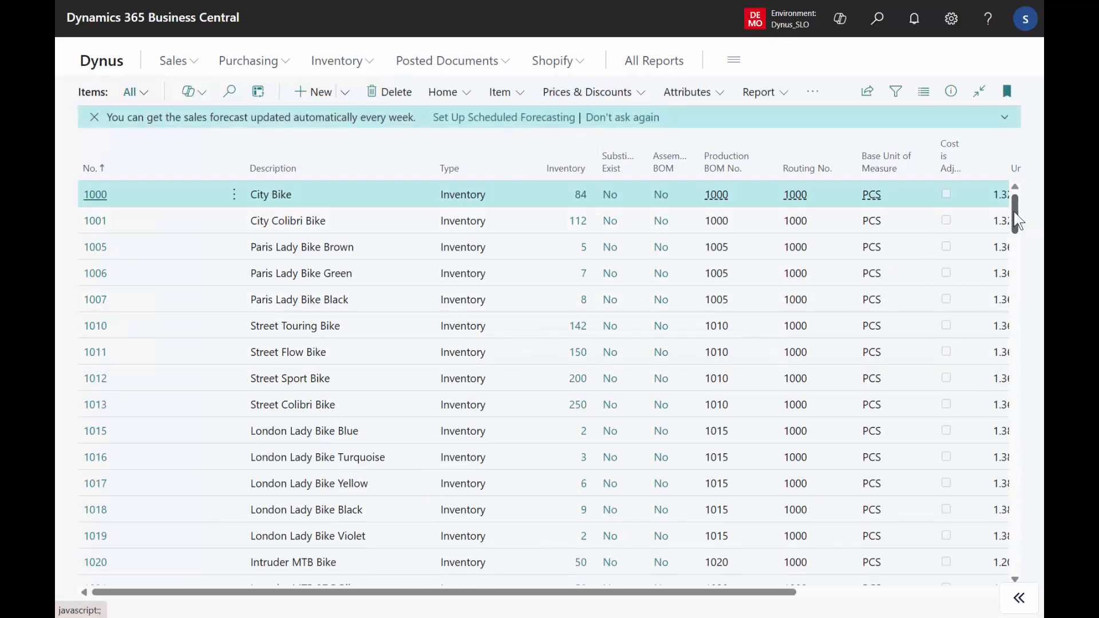
drag(1015, 213, 1011, 313)
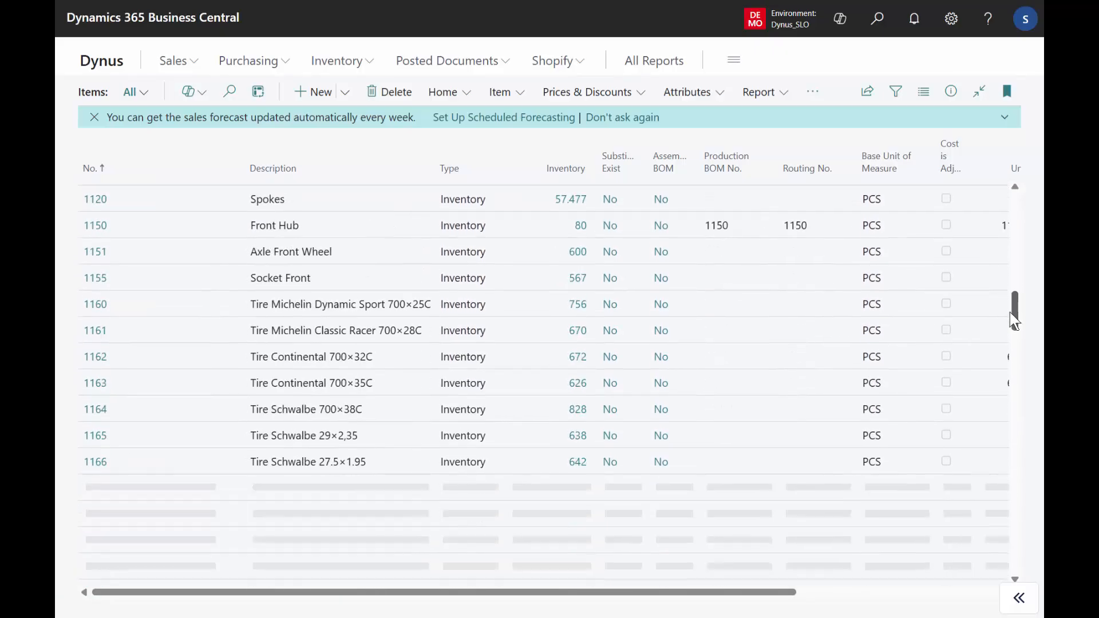
click(297, 237)
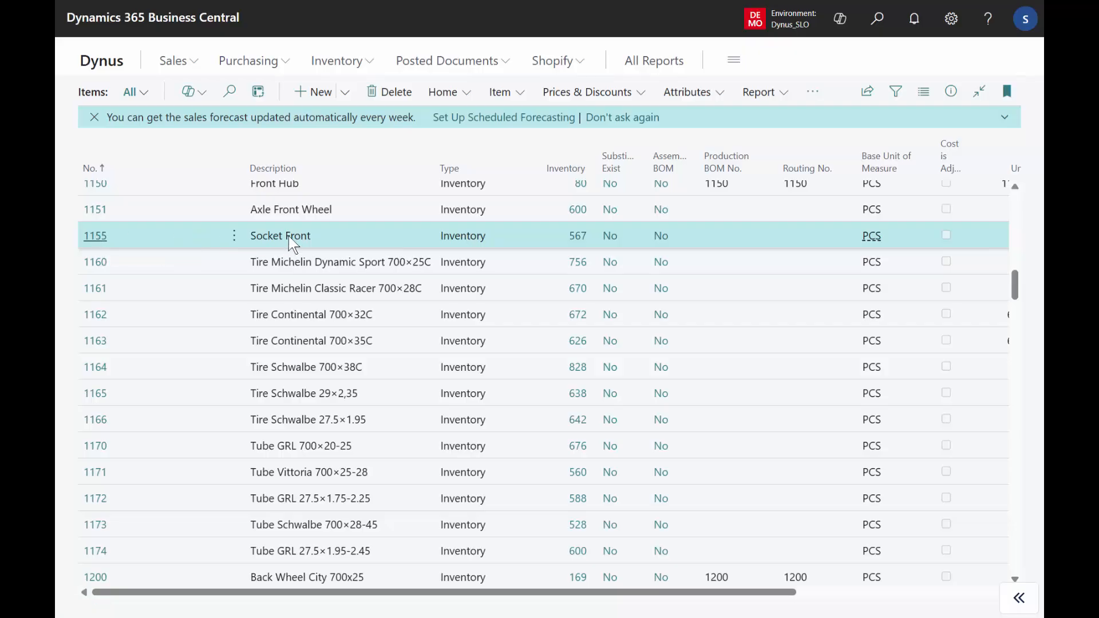
key(ctrl+alt+g)
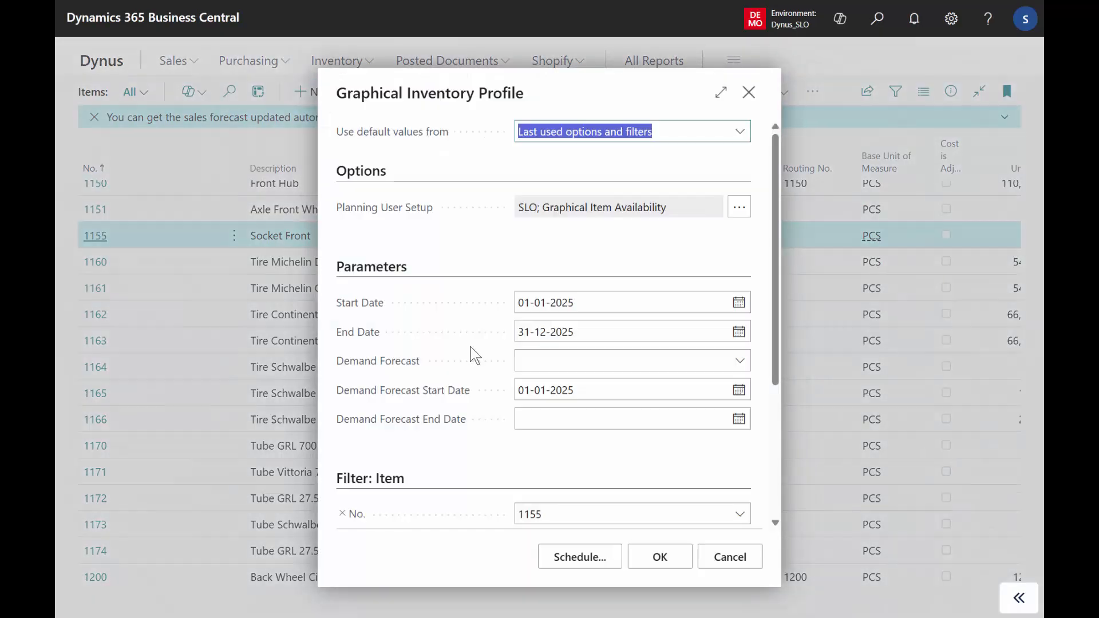
click(659, 558)
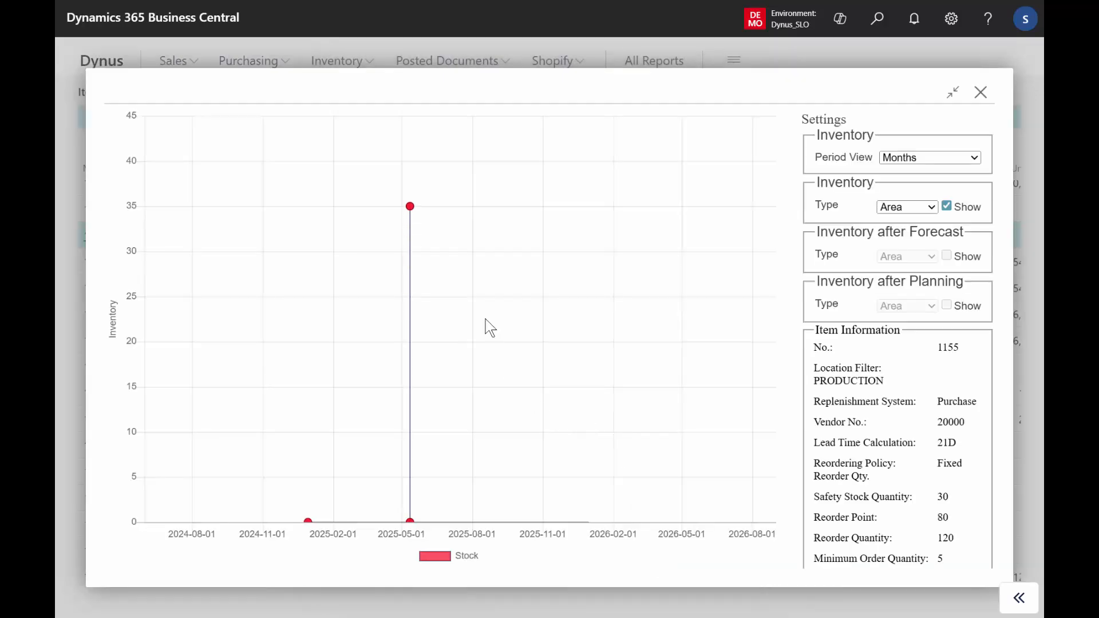
mouse_move(410, 206)
mouse_move(412, 522)
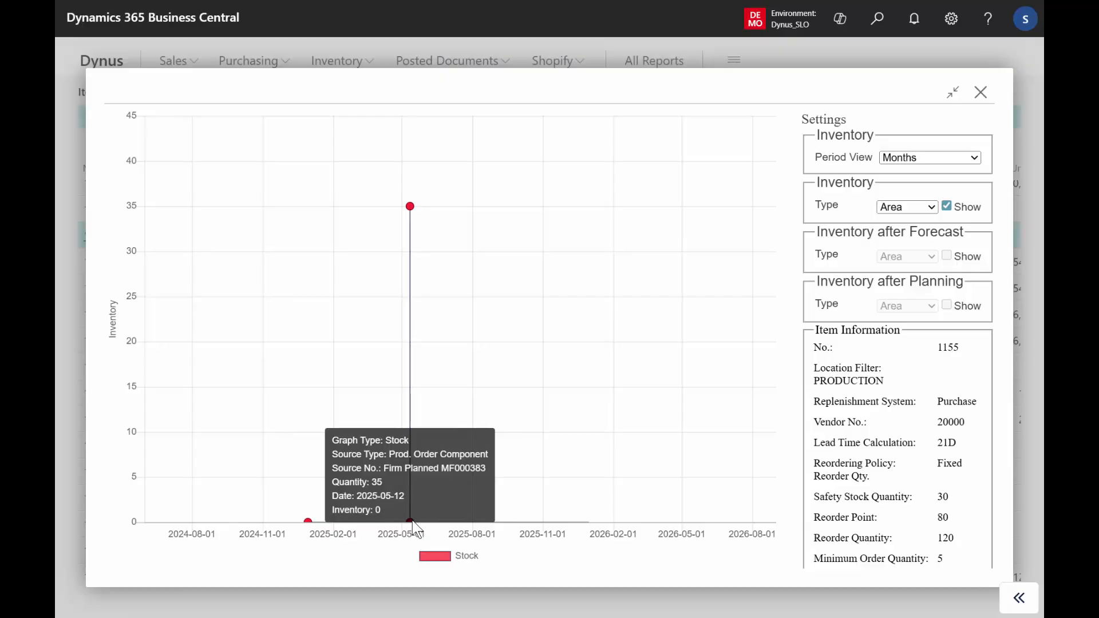
Step: Open the purchase order behind item 1155's supply point and select its Socket Front line
click(411, 207)
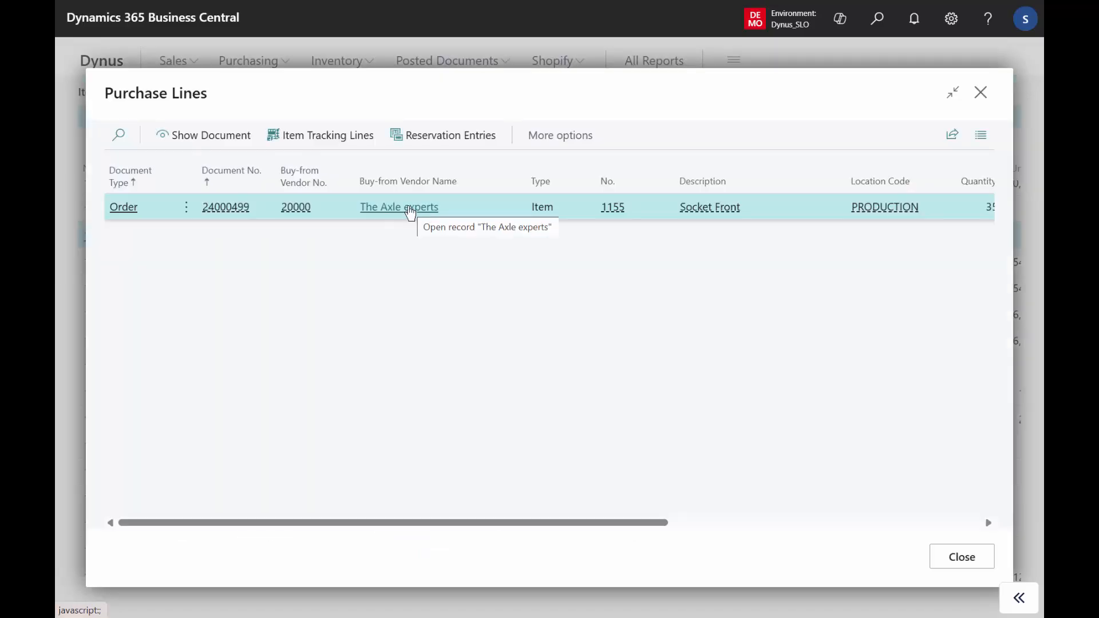
click(220, 133)
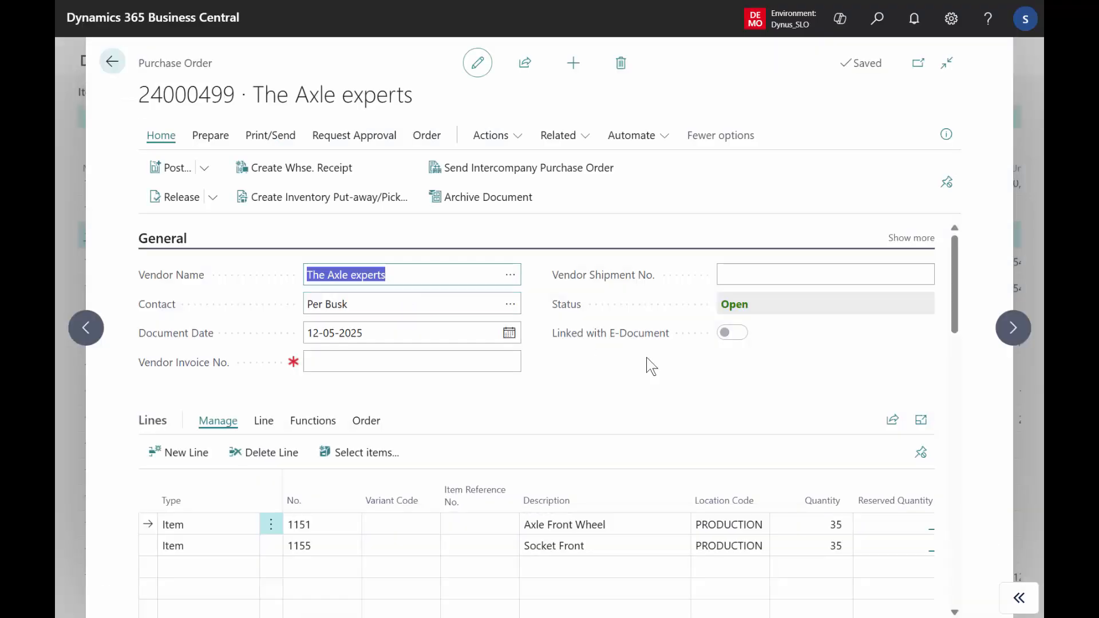
click(538, 548)
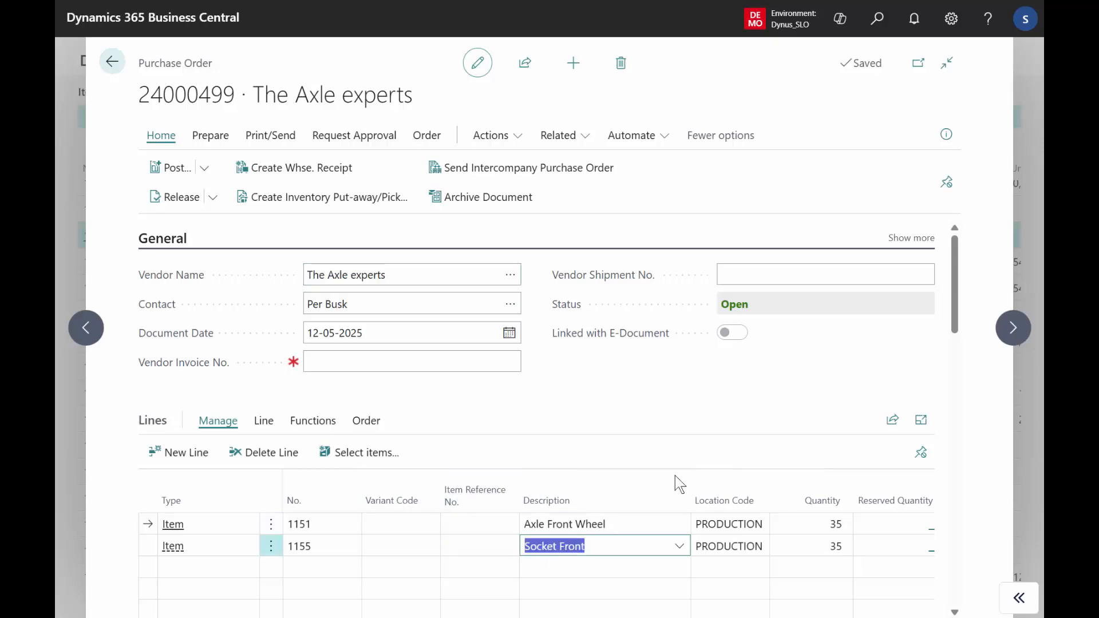
Step: Set the Expected Receipt Date of the item 1155 purchase line to 19-05-2025
scroll(952, 305, down, 2)
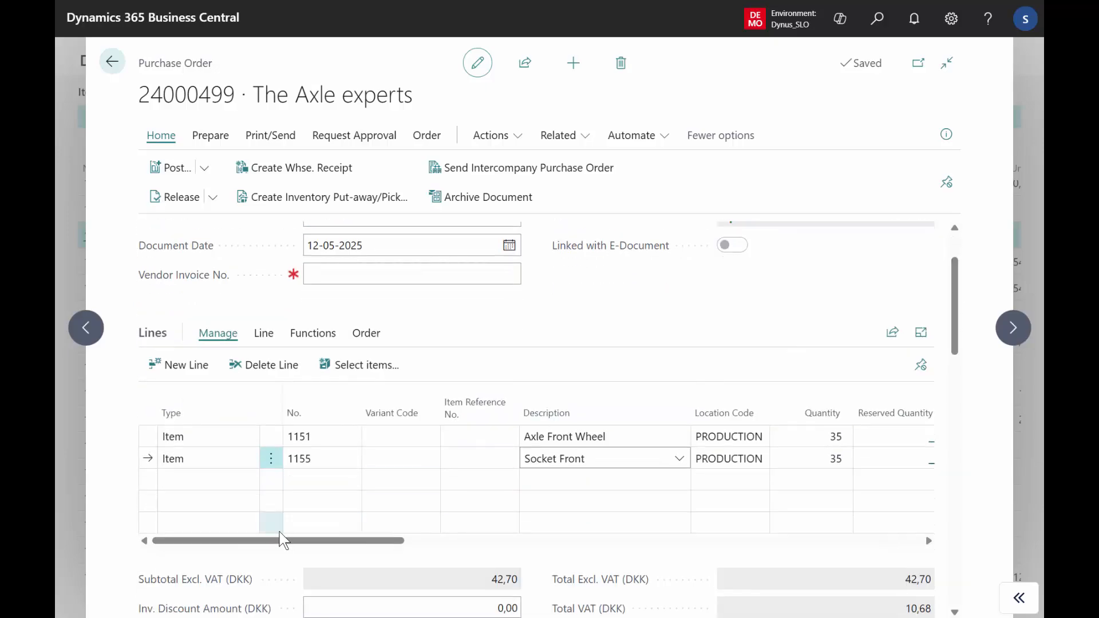
drag(304, 542, 802, 540)
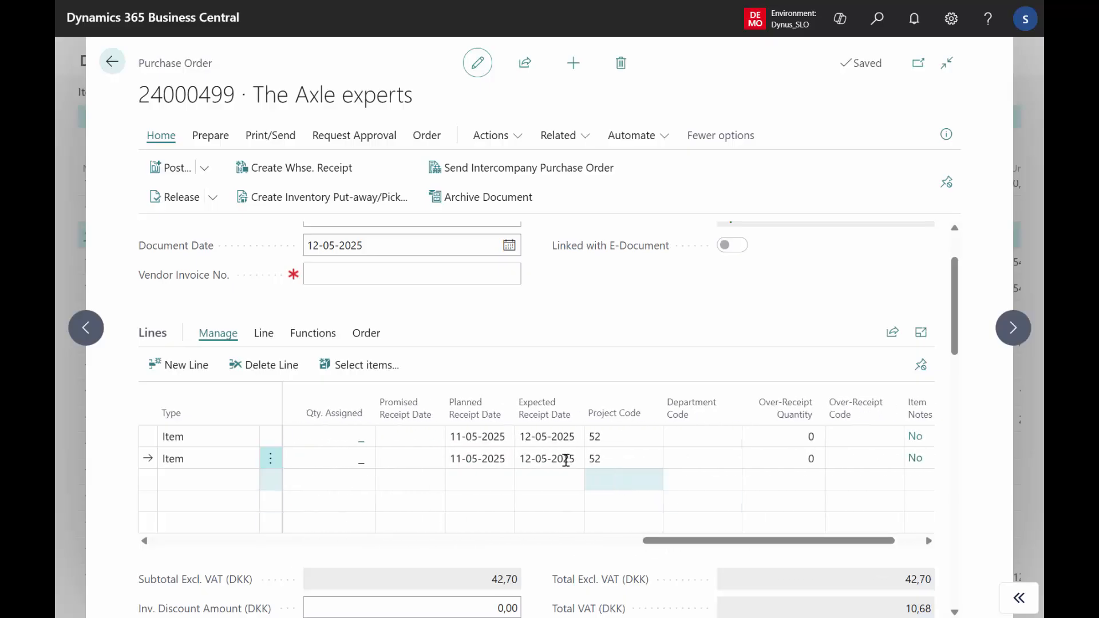
click(540, 458)
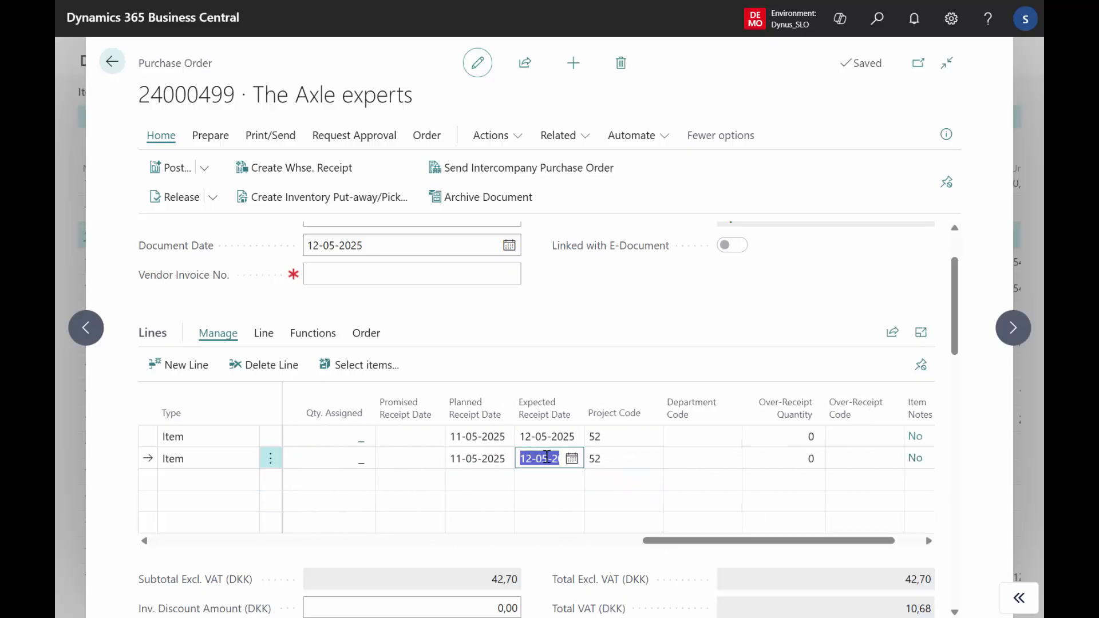
click(547, 457)
key(Left)
key(Left)
key(Left)
key(Left)
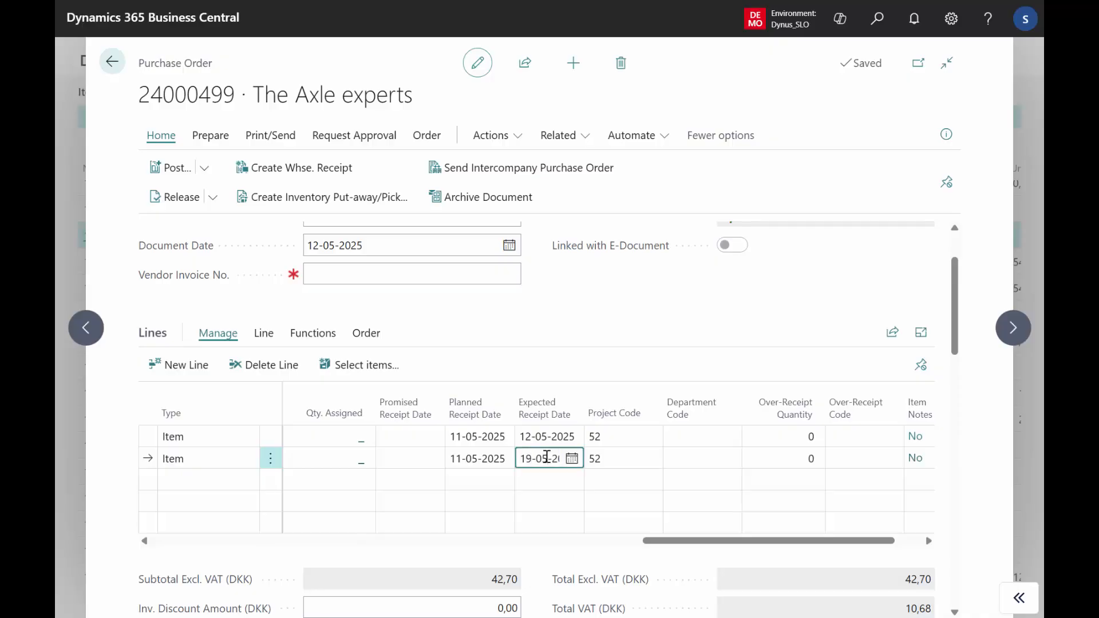
key(Up)
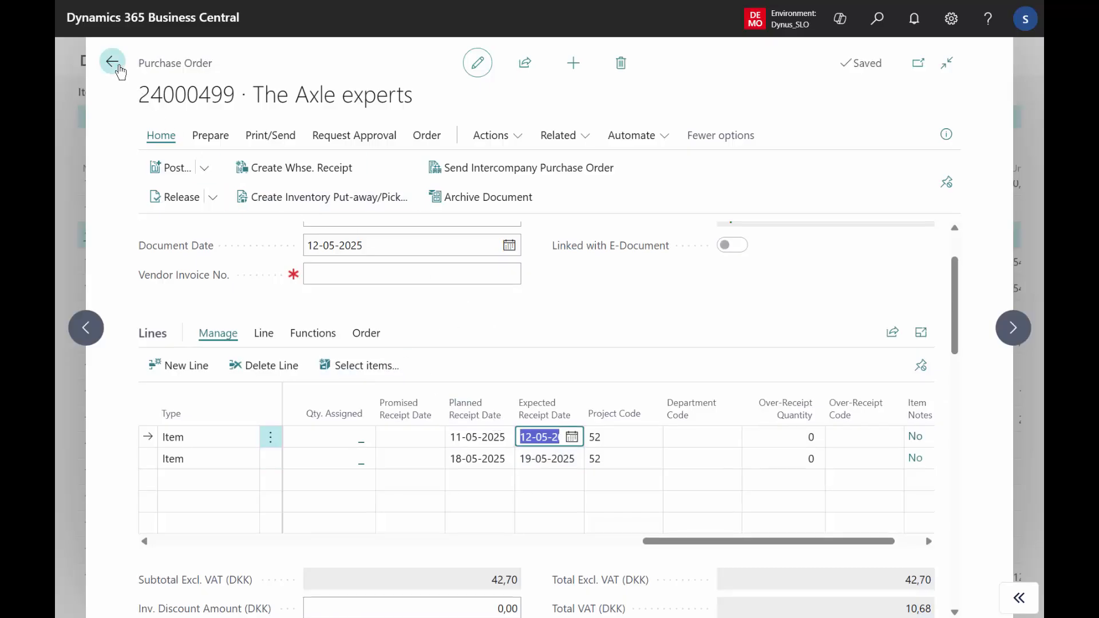
Step: Return to the home page and open the Reverse Planning - Move Demand Dates worksheet
click(120, 70)
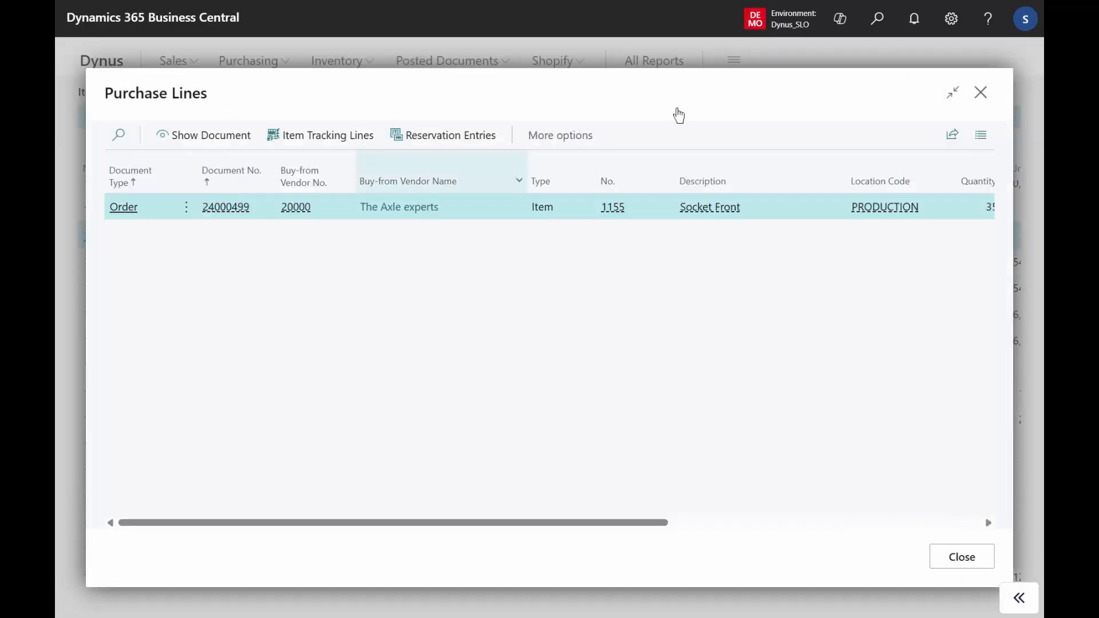
click(980, 93)
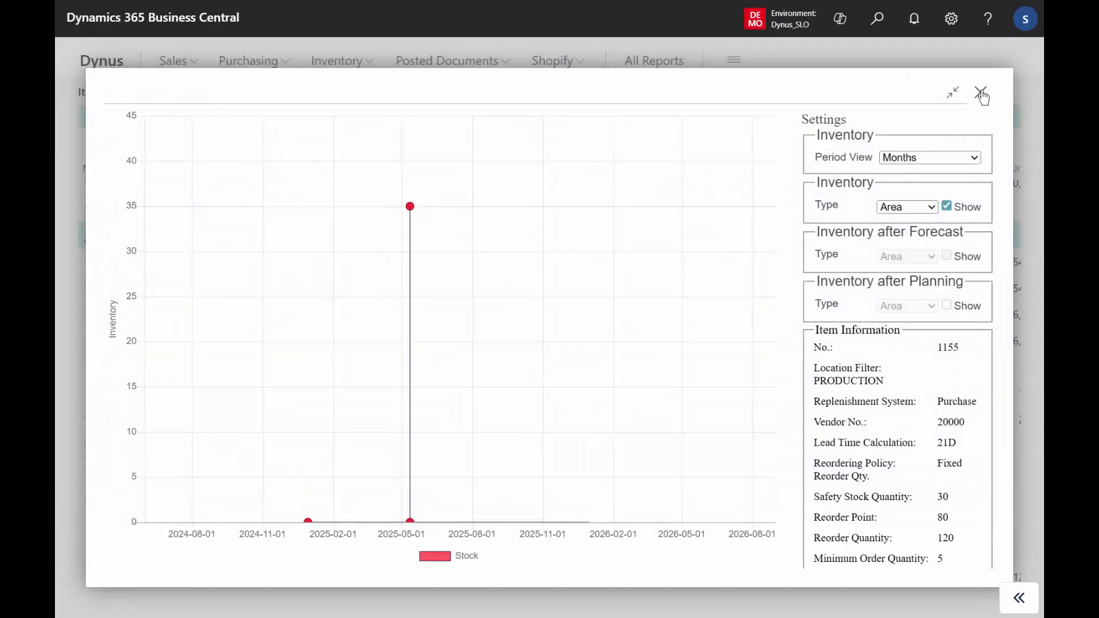
click(981, 93)
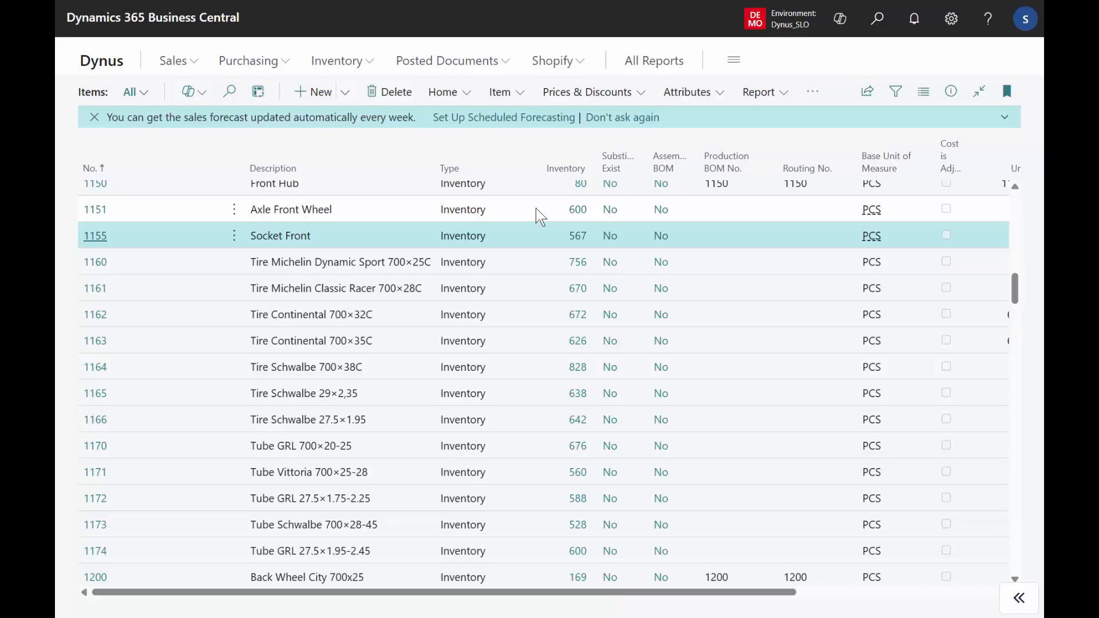
click(102, 60)
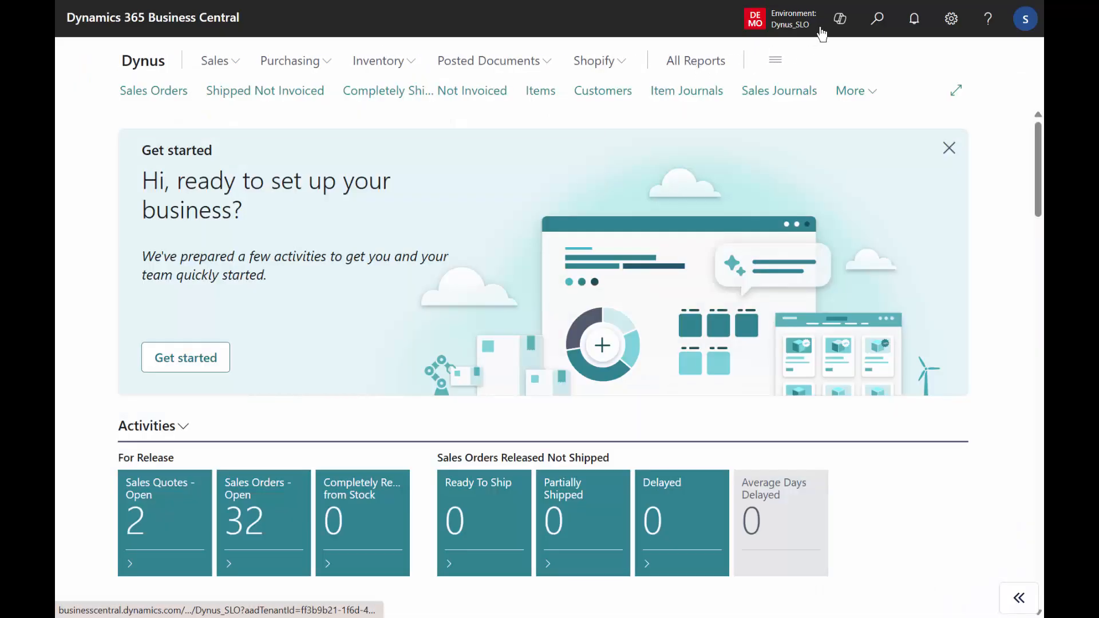
click(877, 22)
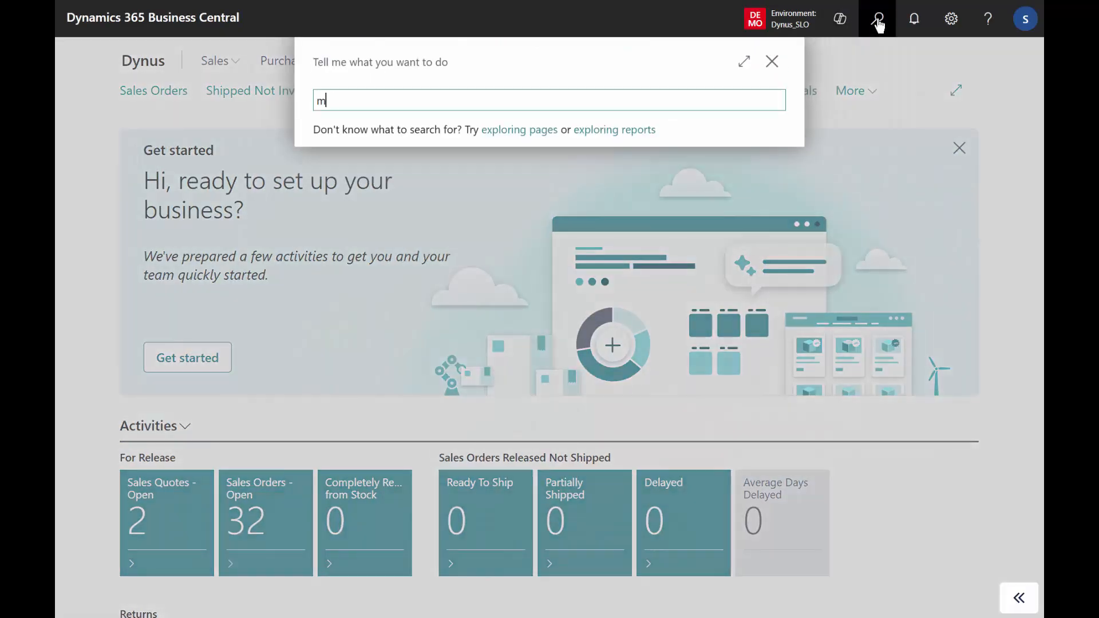
text(move dem)
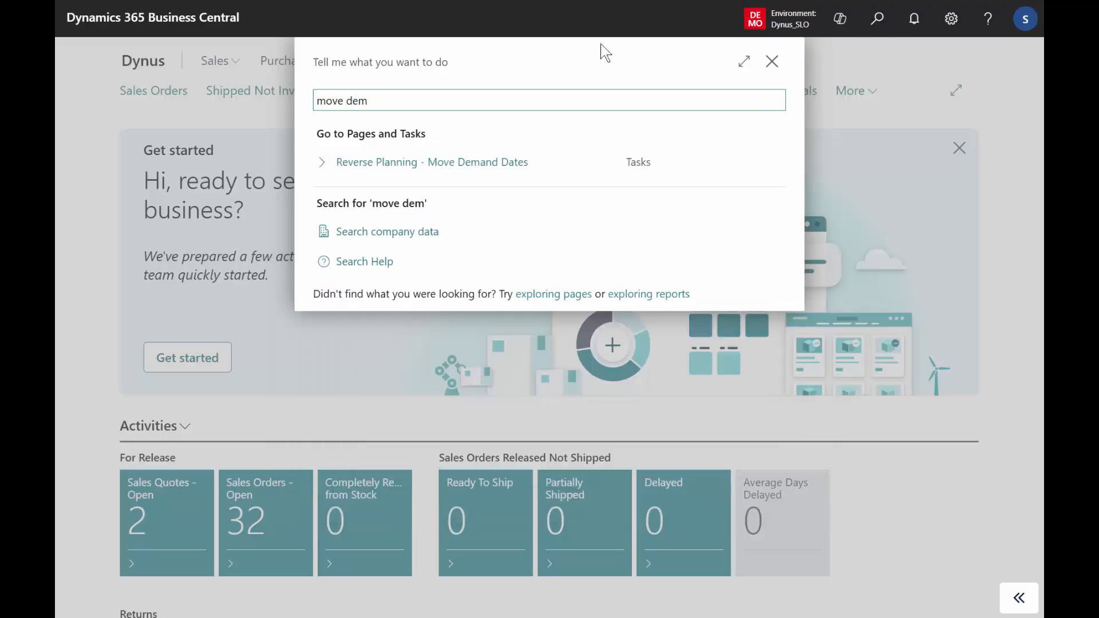
click(463, 166)
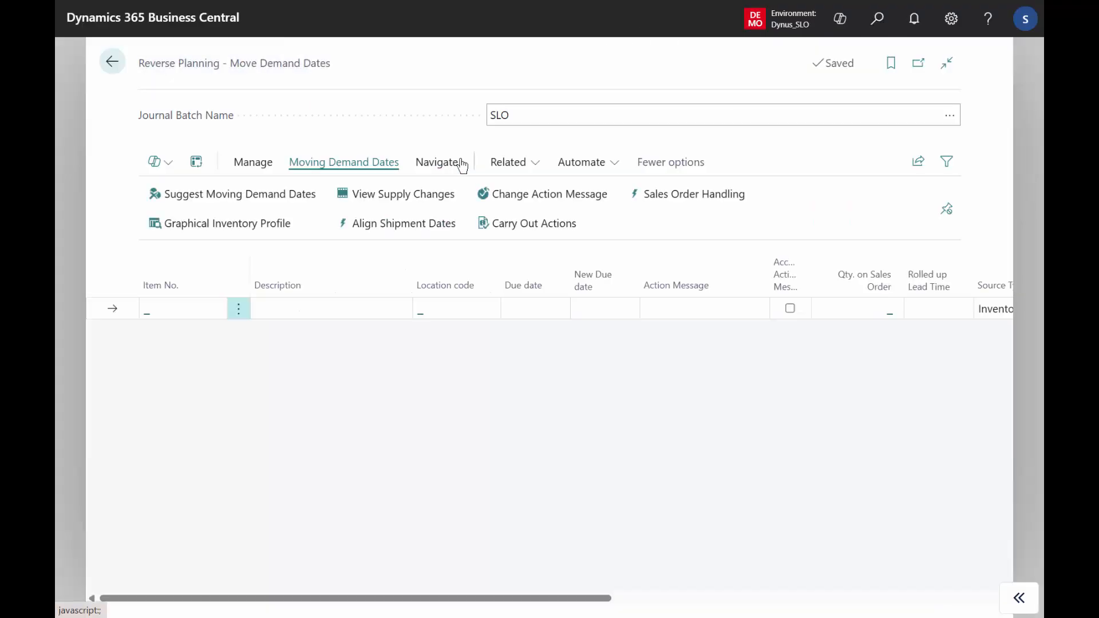
Step: Suggest moving demand dates with the MOVE DEMAND DATE template for 01-01-2025 to 31-12-2025
click(256, 198)
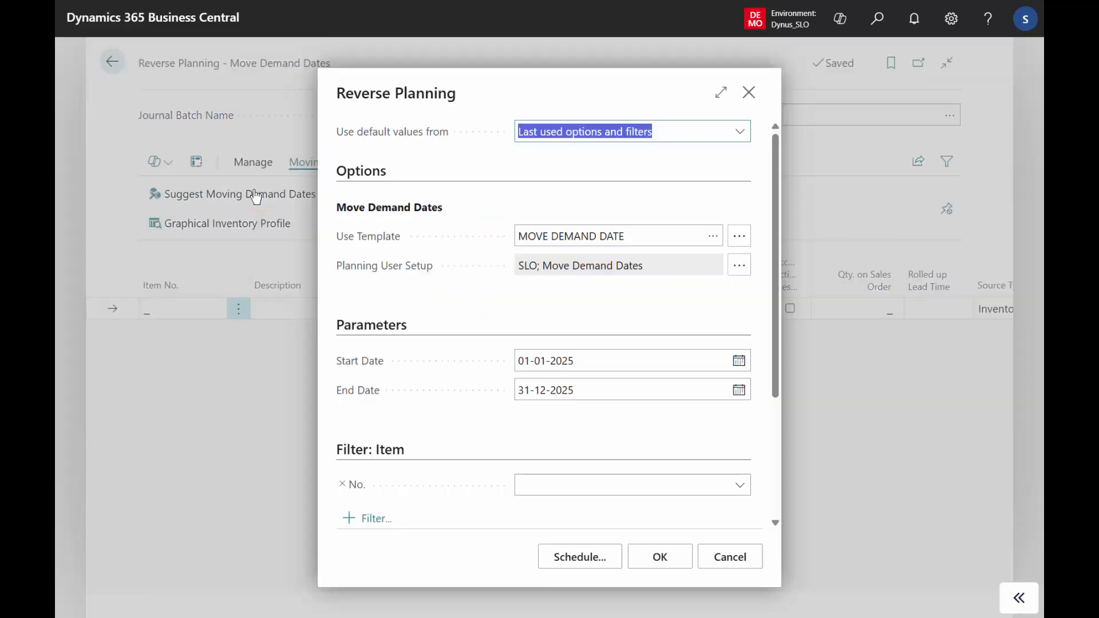
drag(775, 327, 776, 487)
click(660, 557)
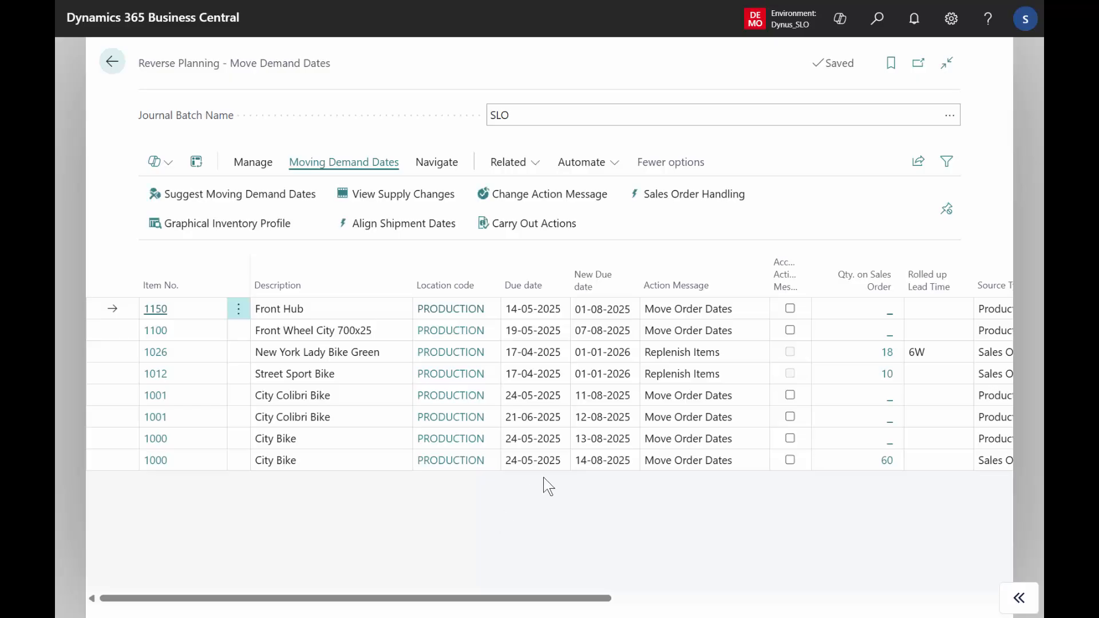
Step: Examine the action messages for items 1026 and 1012 and the due dates suggested for item 1150, Front Hub
click(695, 352)
key(shift+Down)
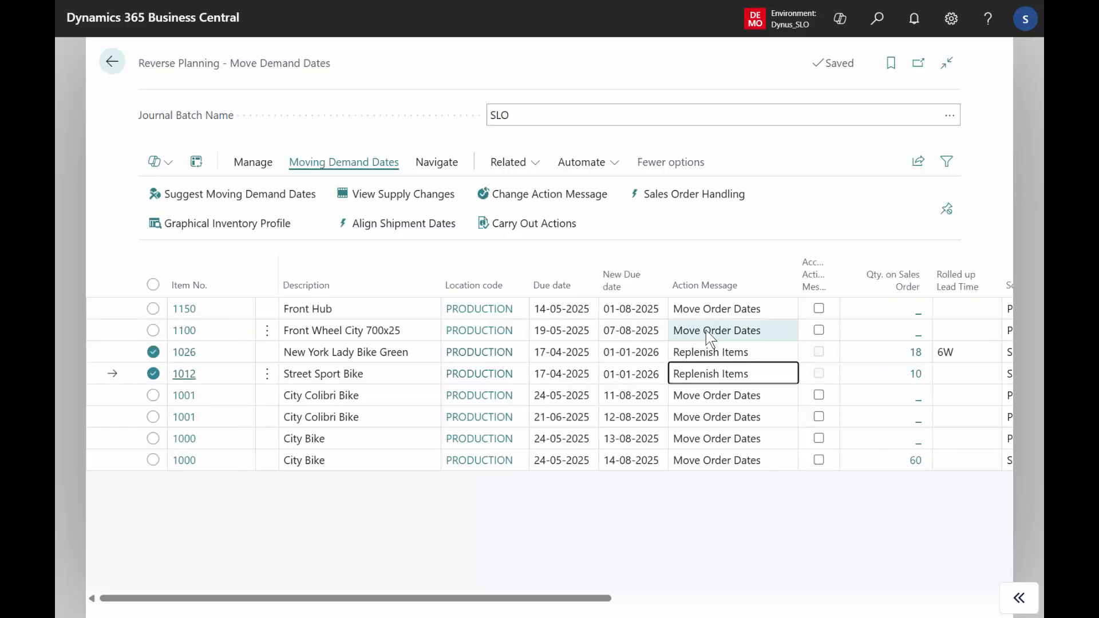
click(363, 309)
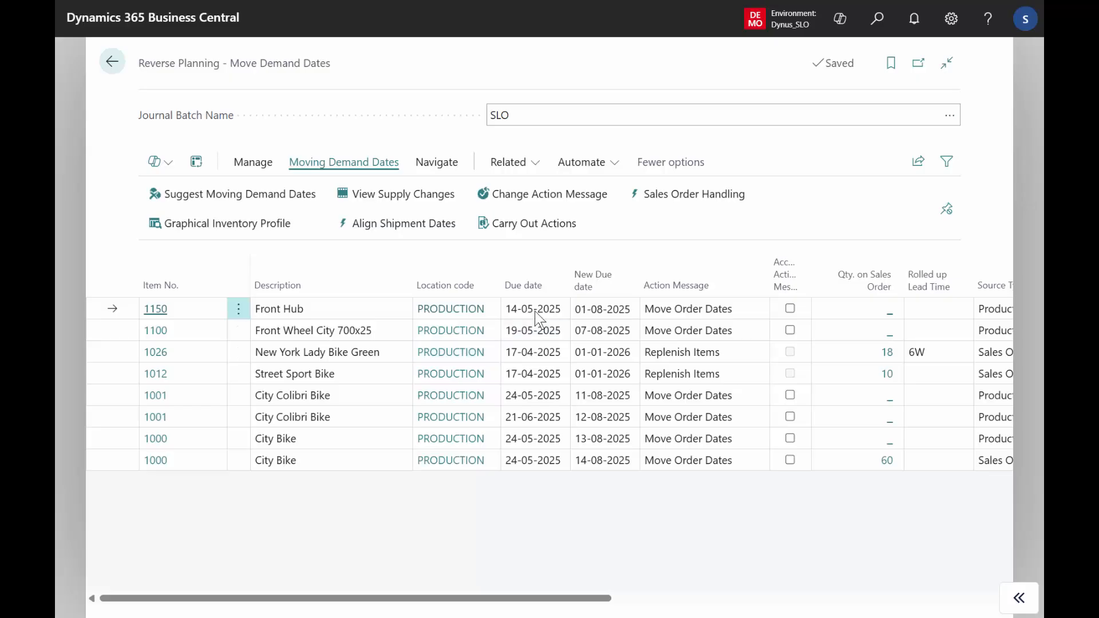
drag(506, 309, 567, 310)
click(628, 307)
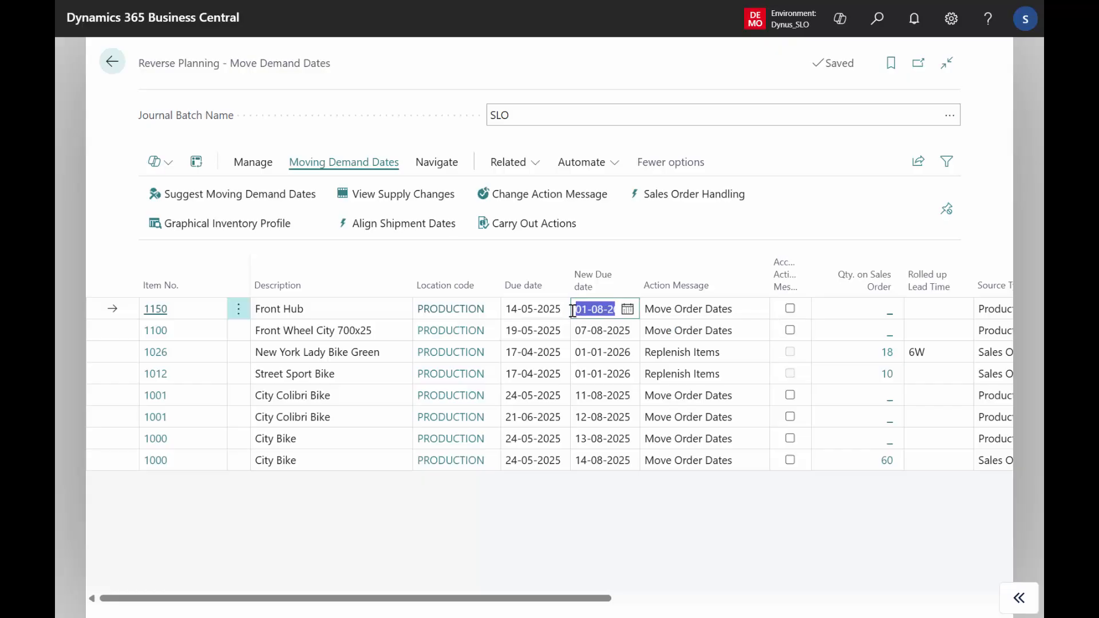
Step: Set the Work Date in My Settings to 01-05-2025
click(953, 29)
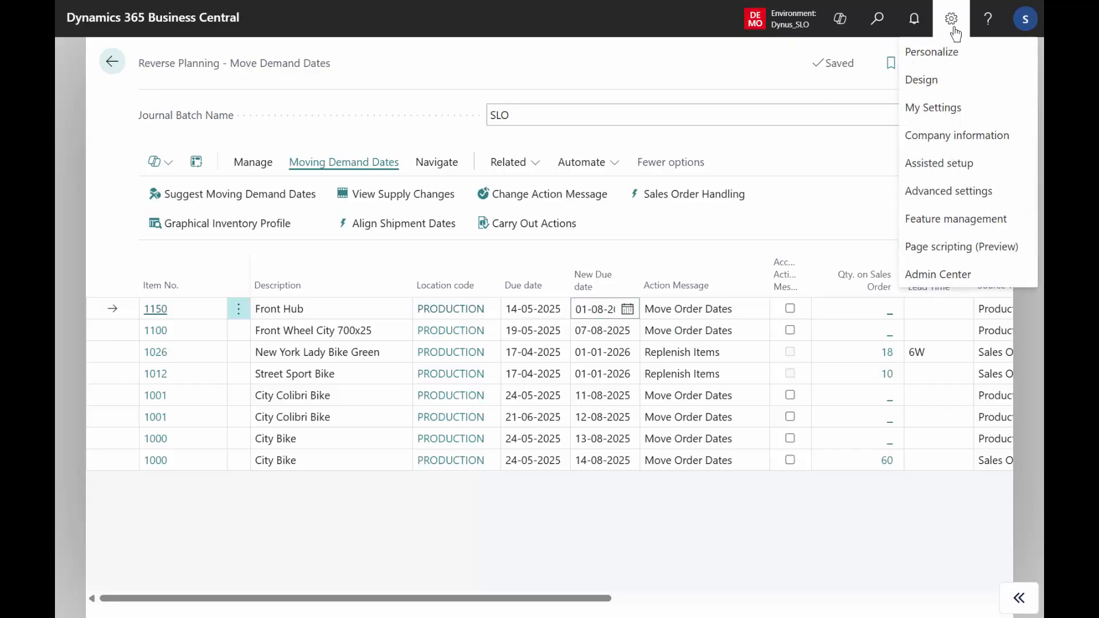
click(937, 108)
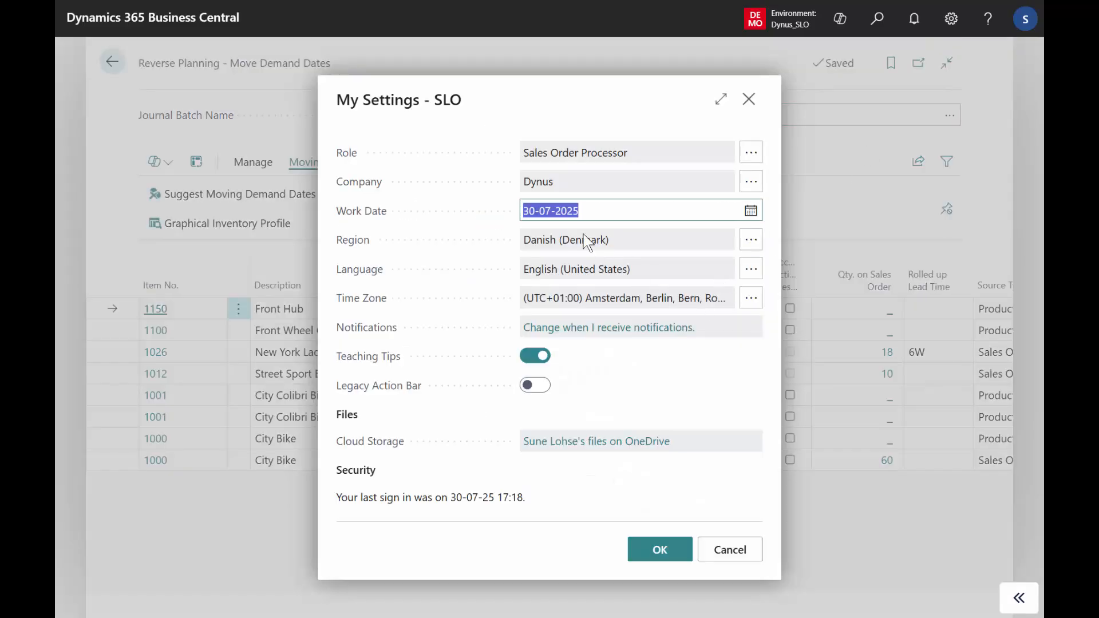
drag(591, 215, 506, 221)
text(01)
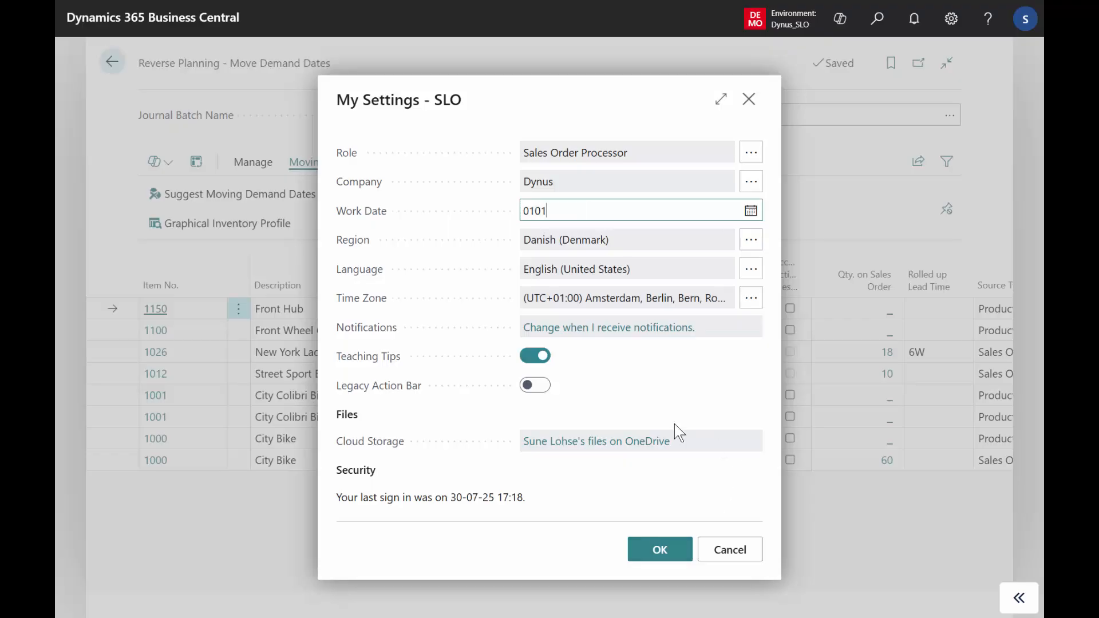
text(-05-2025)
key(Tab)
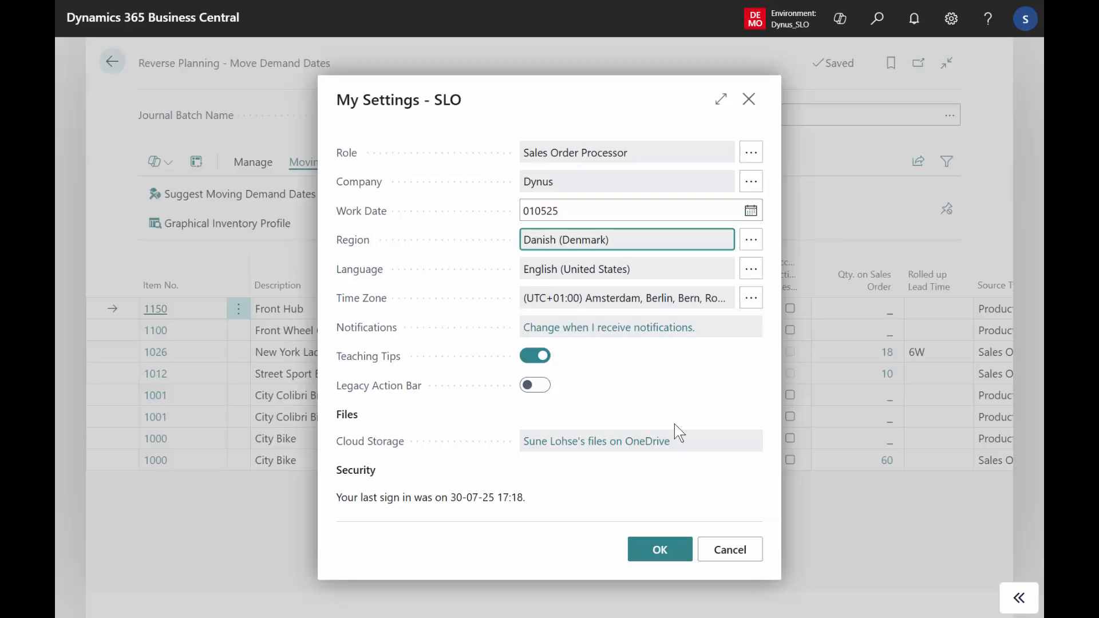
click(658, 551)
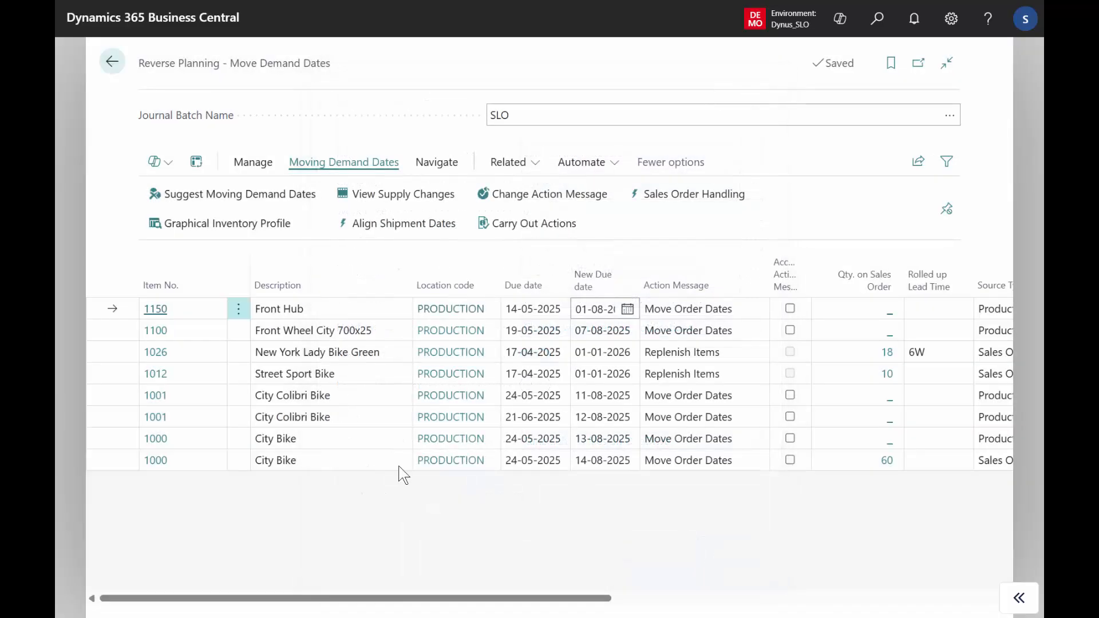
Step: Delete all suggested lines from the Move Demand Dates worksheet
click(339, 356)
key(ctrl+a)
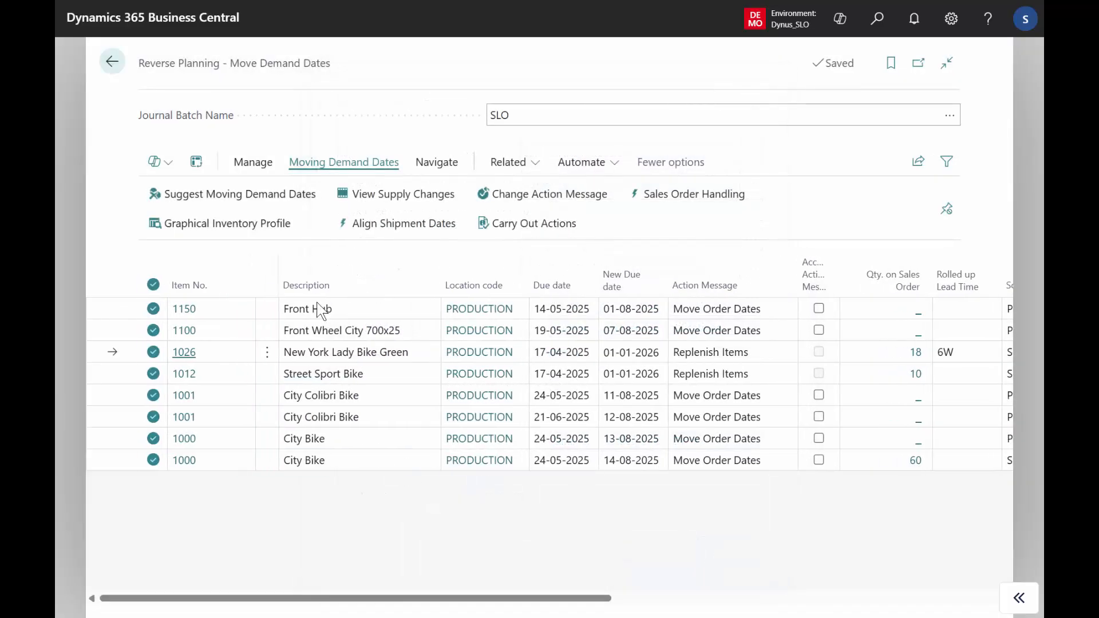
click(252, 163)
click(178, 196)
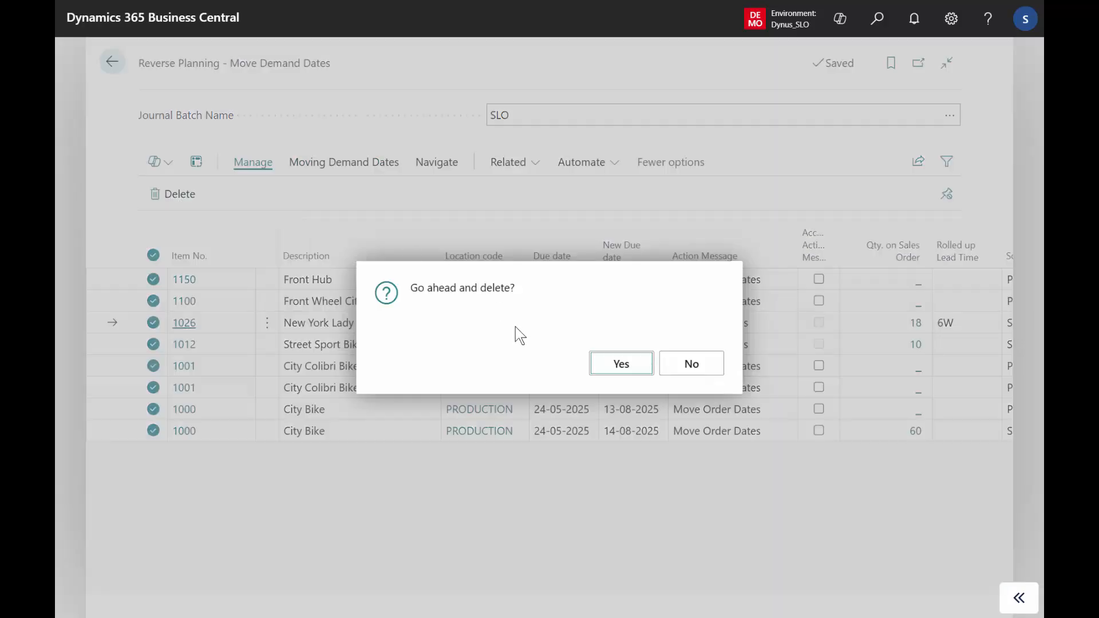
click(621, 364)
click(344, 163)
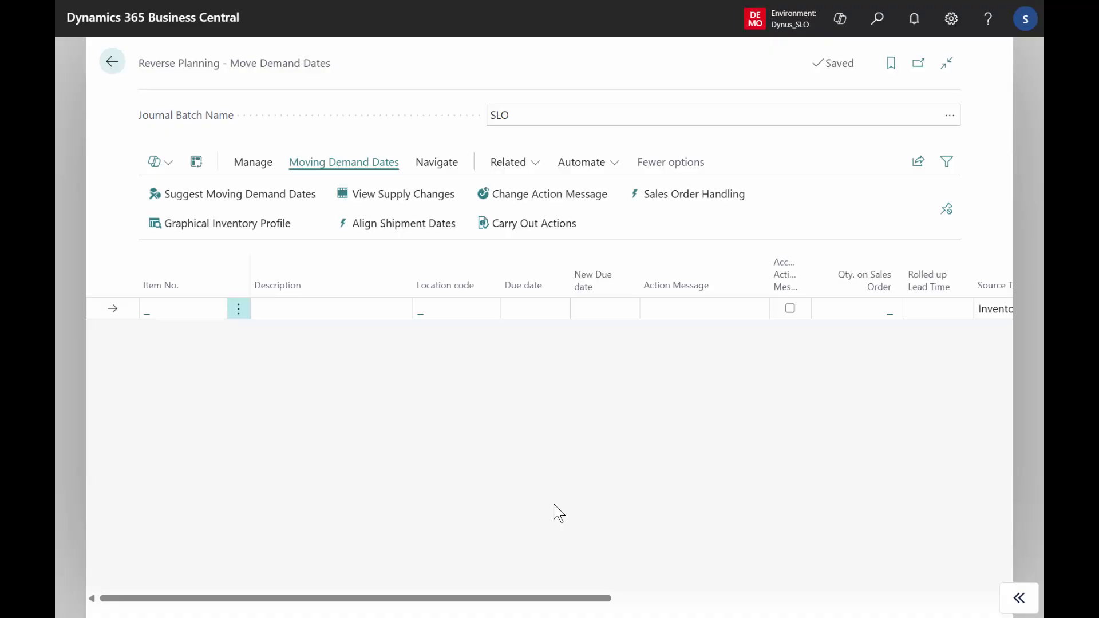
Step: Rerun the demand date suggestions for 01-01-2025 to 31-12-2025 and compare the Front Hub line's due date with its new due date
click(259, 197)
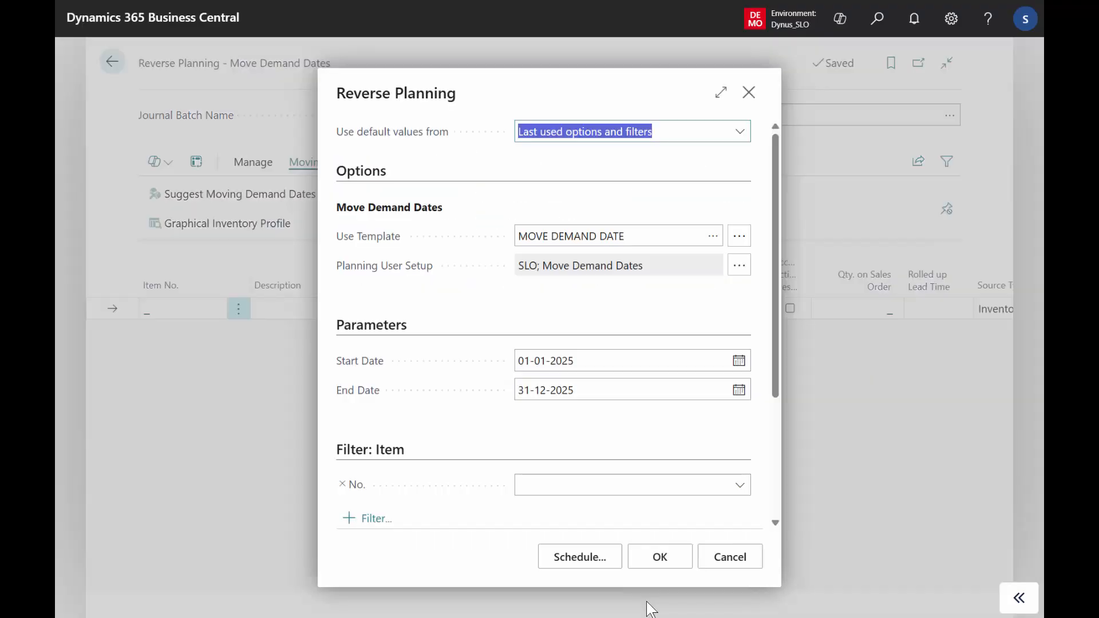
click(663, 562)
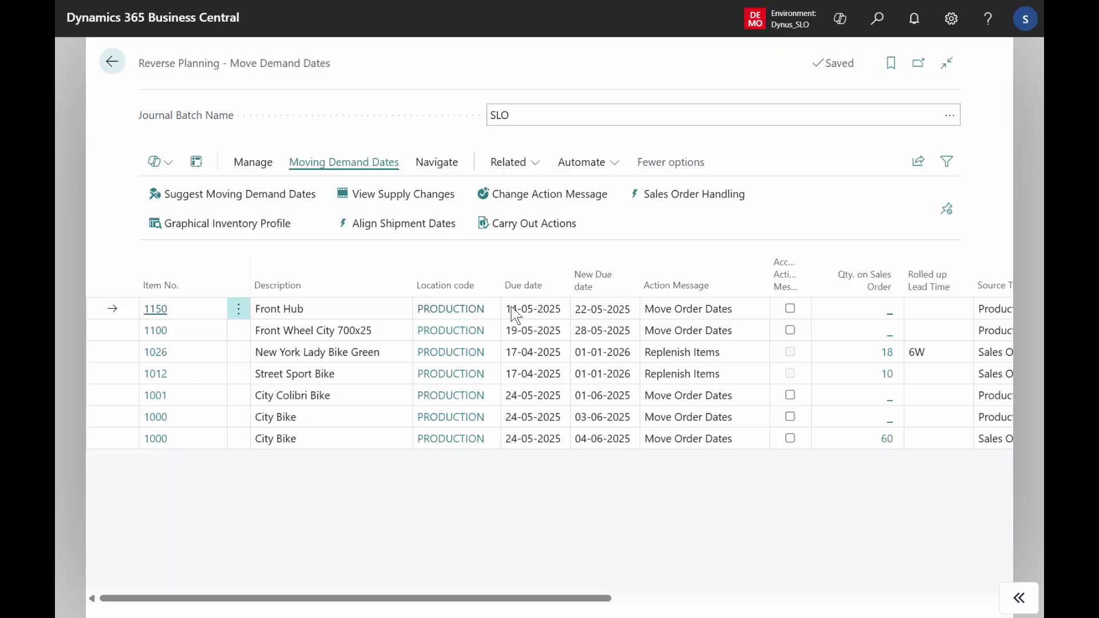
drag(507, 311, 562, 314)
click(581, 311)
Step: View the supply changes for the Front Hub line and compare the due date and new due date of item 1155
click(304, 306)
click(429, 201)
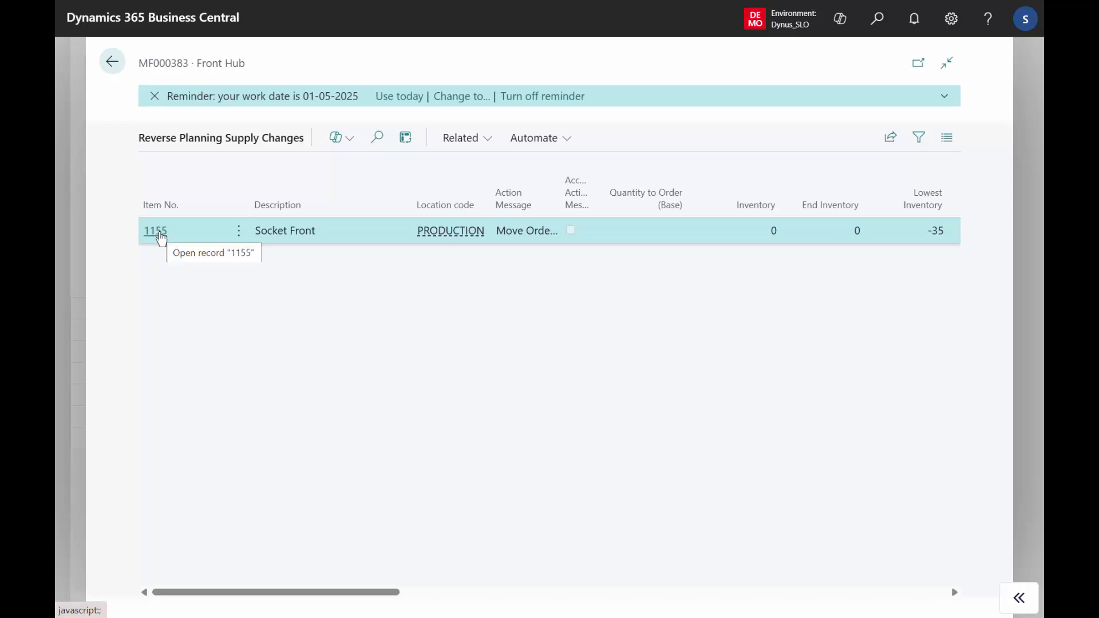
drag(248, 593, 448, 577)
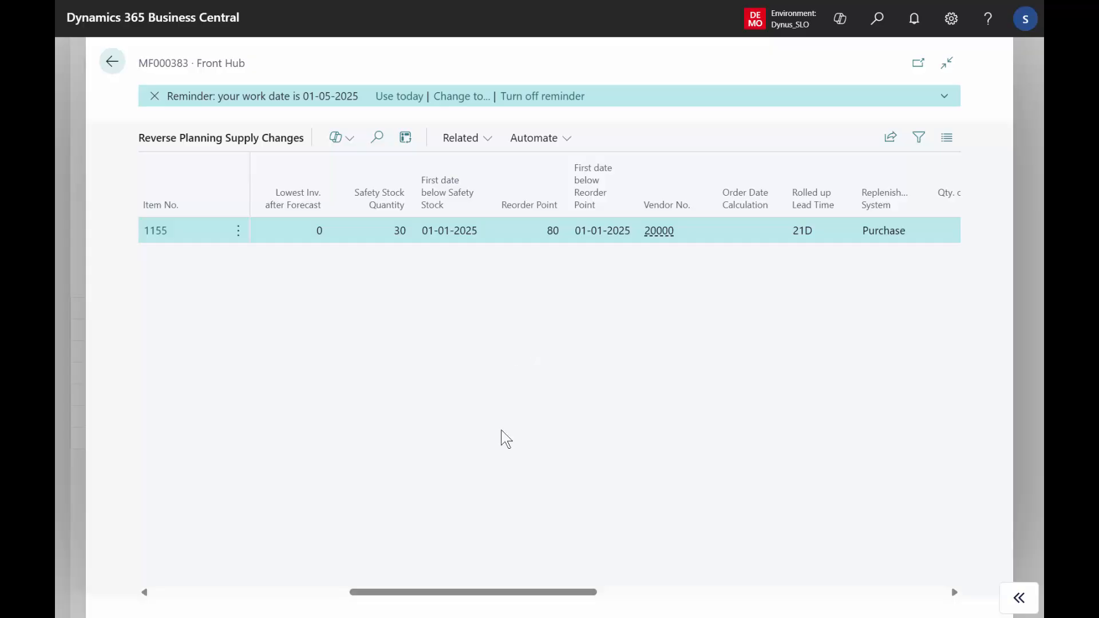
drag(466, 591, 810, 547)
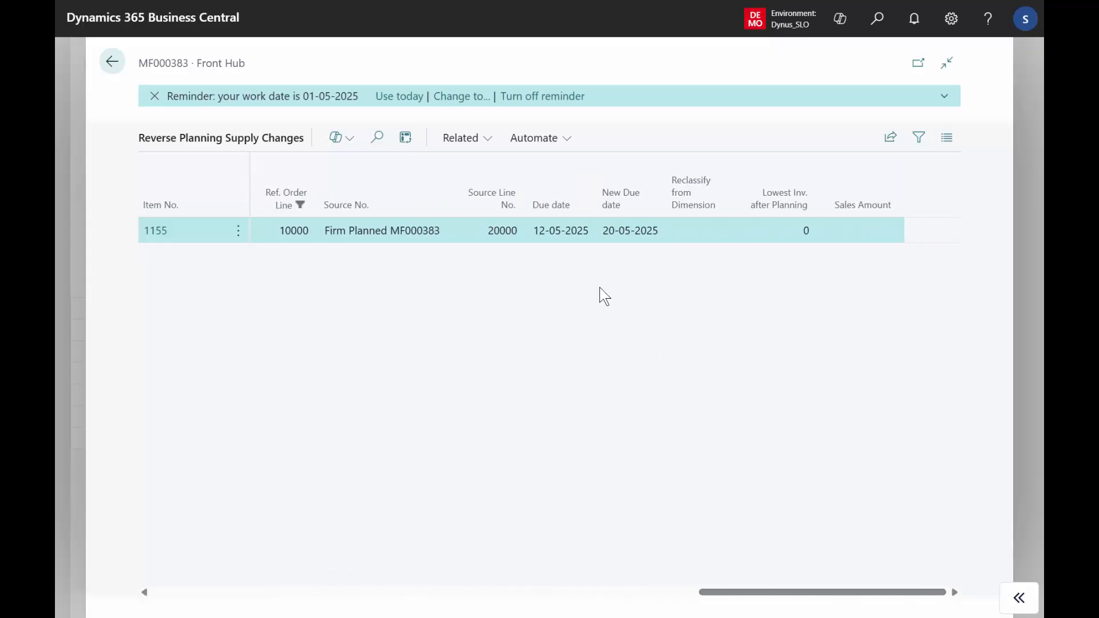
drag(537, 231, 589, 234)
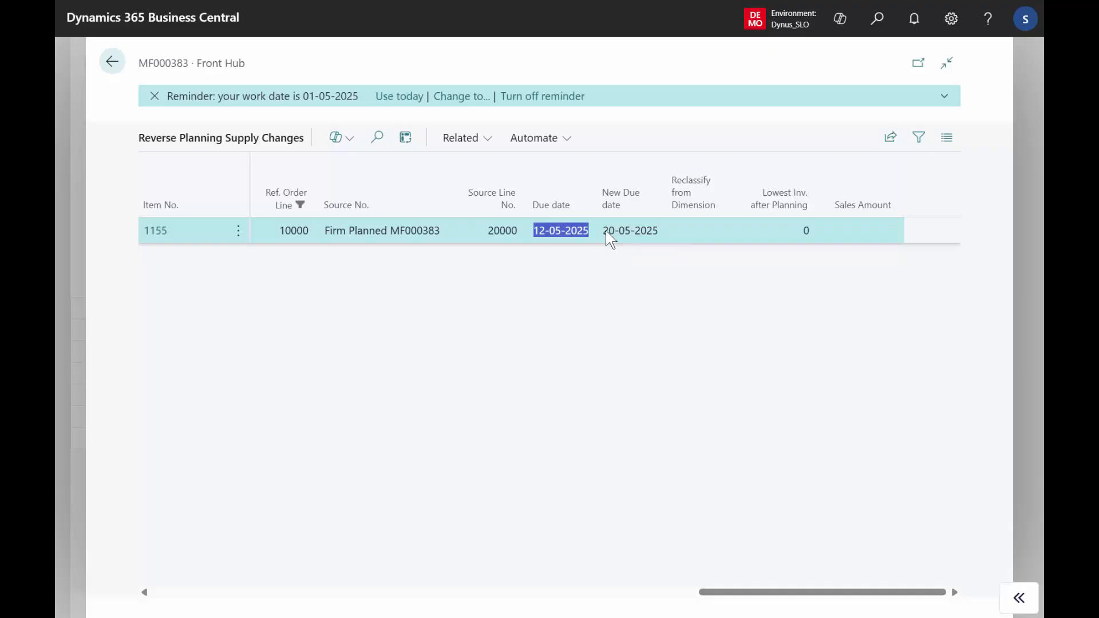
drag(604, 231, 664, 235)
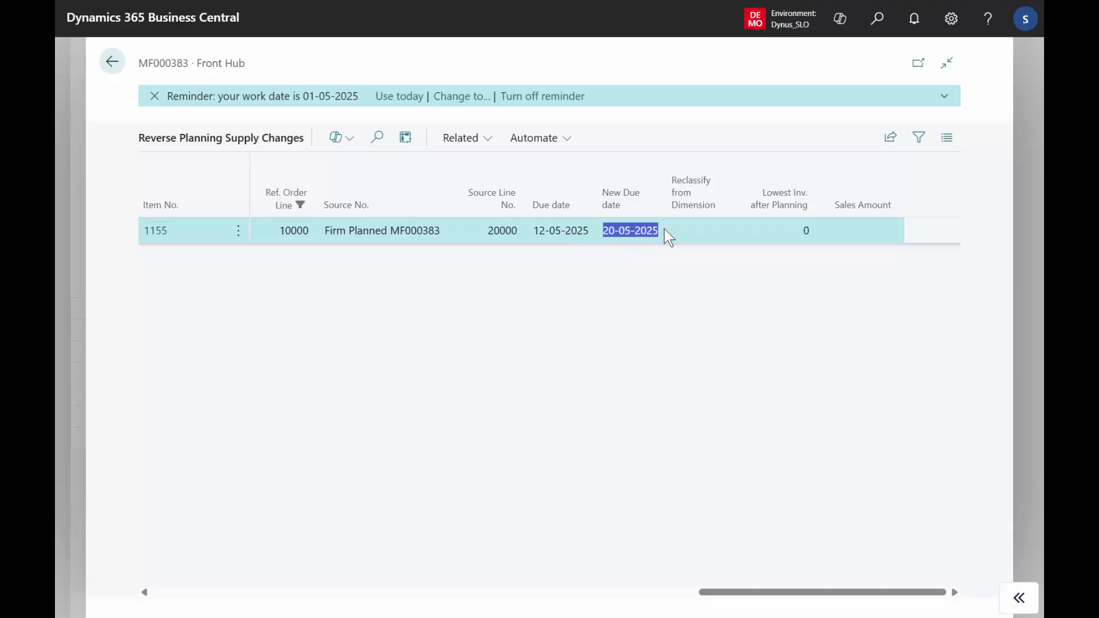
Step: Return to the Move Demand Dates worksheet and view the supply changes for the Front Wheel City 700x25 line
click(113, 68)
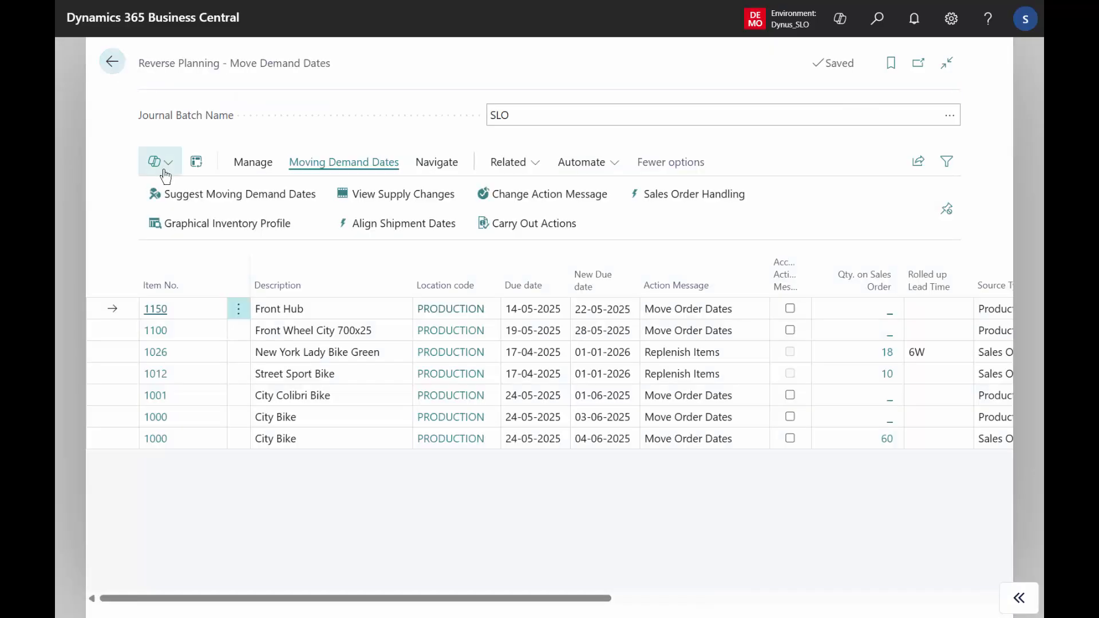
click(308, 331)
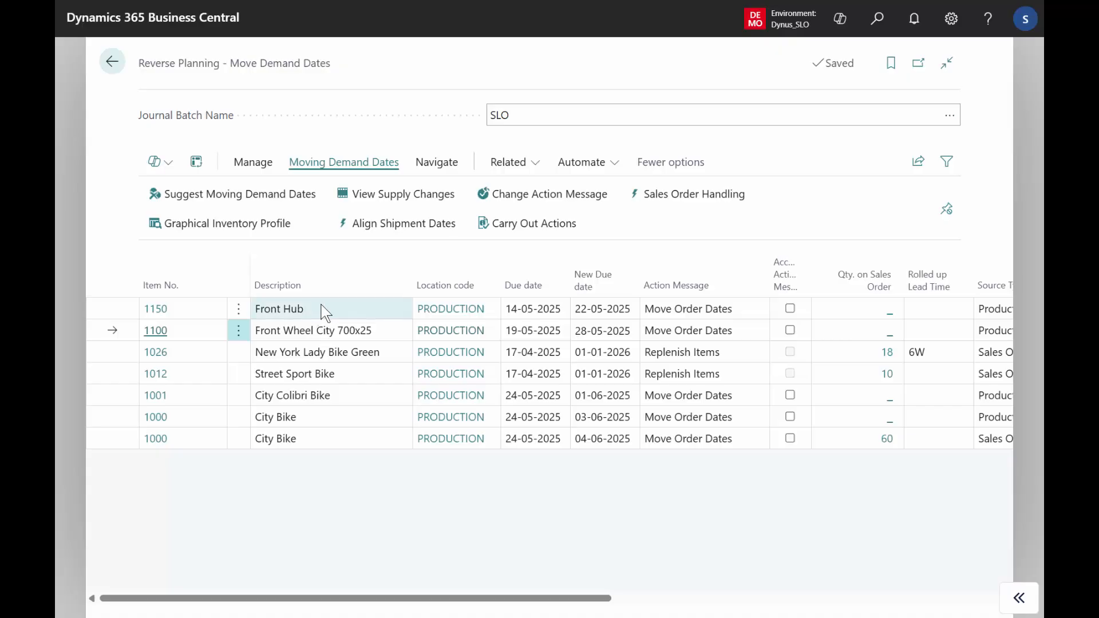
click(324, 314)
click(314, 325)
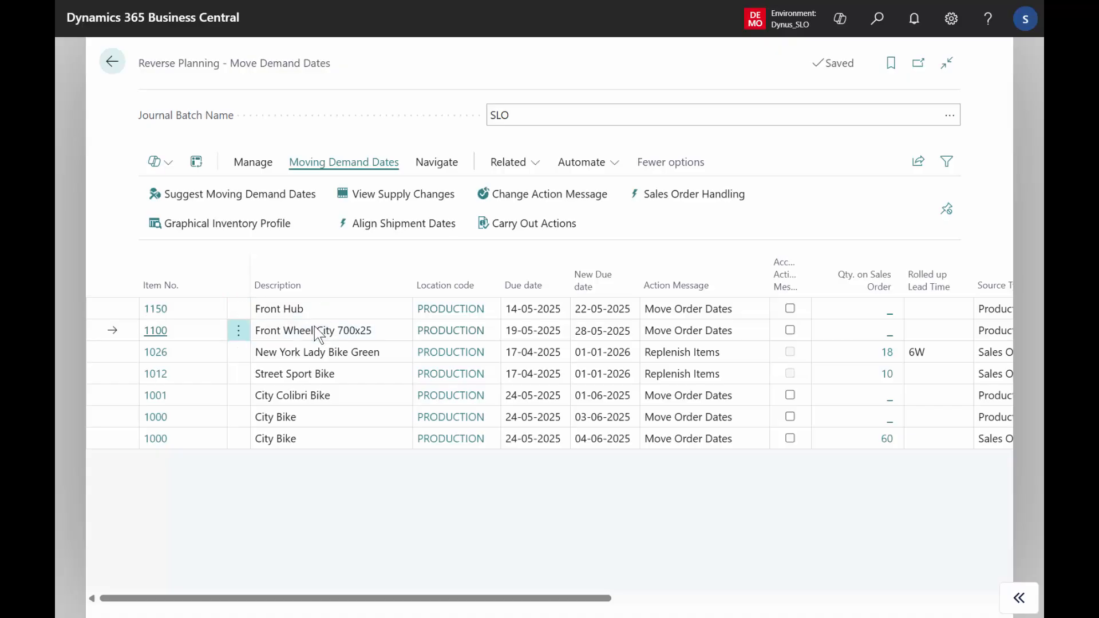
click(410, 198)
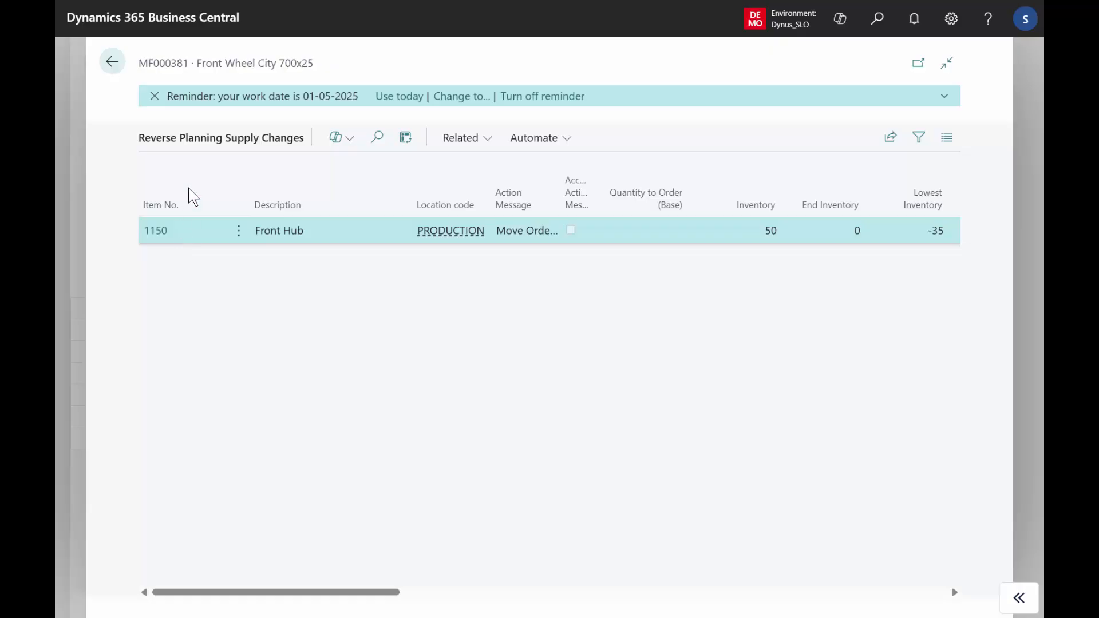
click(112, 62)
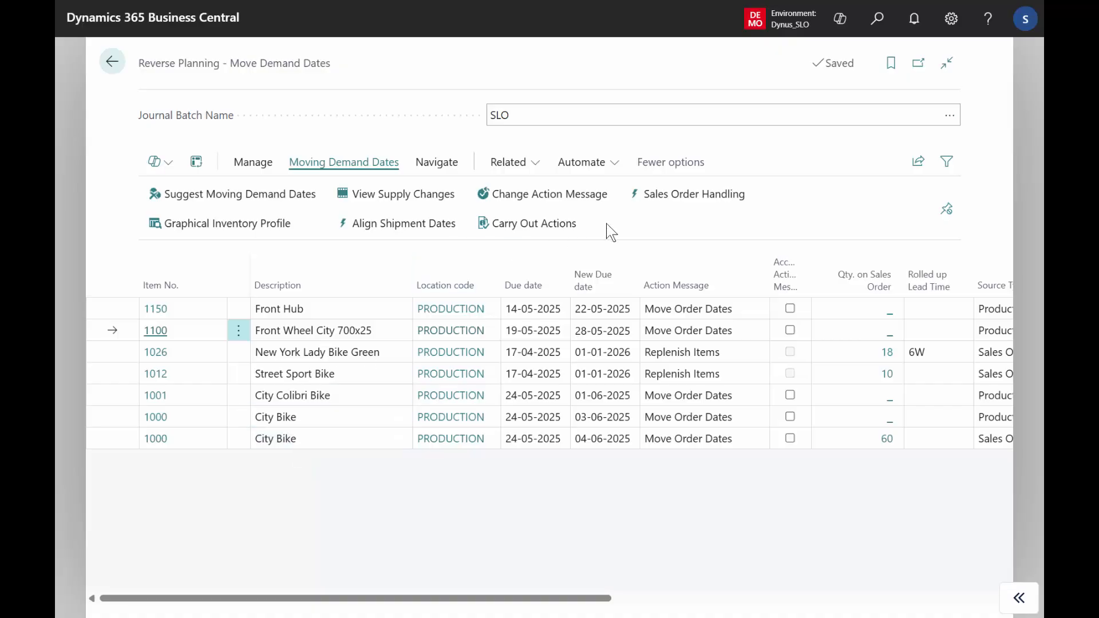
Step: Accept the action messages on the Move Order Dates lines and review the source type of each line
click(543, 195)
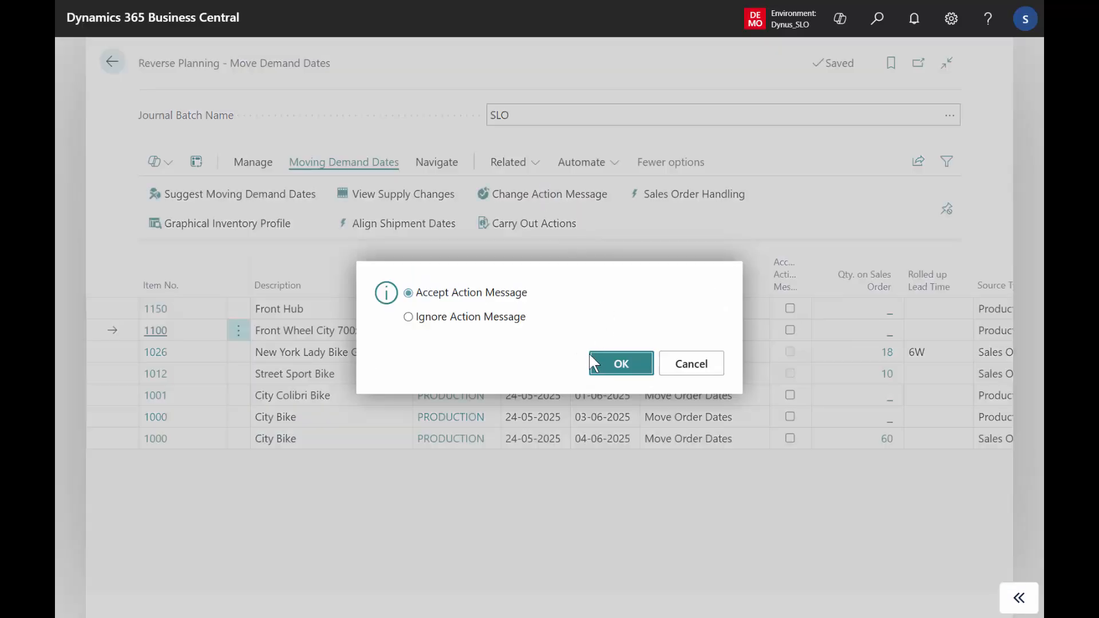
click(622, 365)
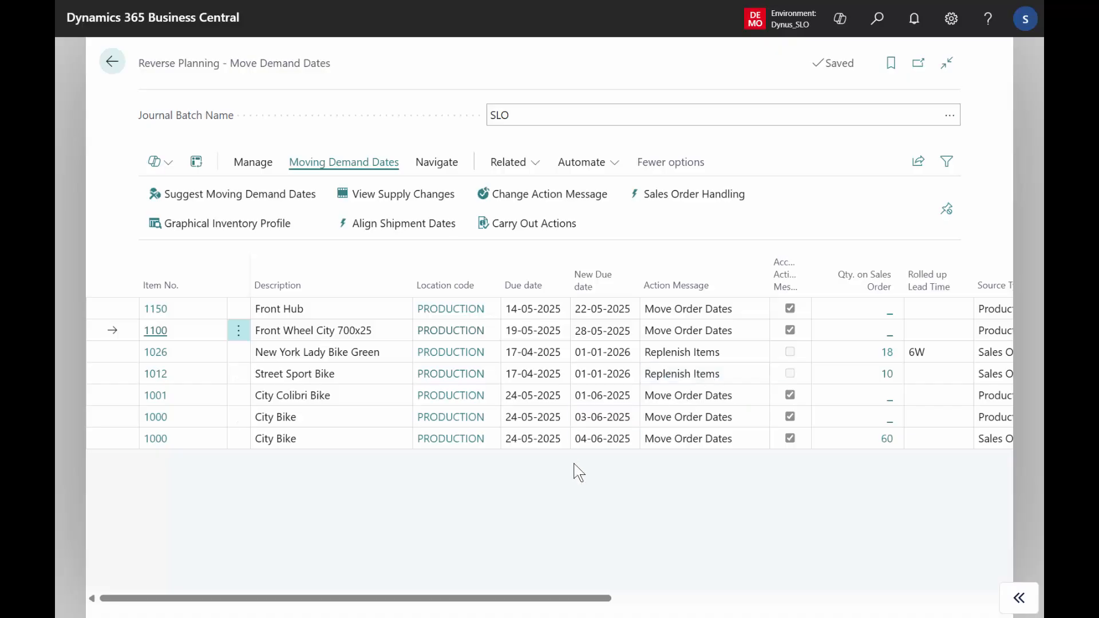
drag(397, 602, 612, 580)
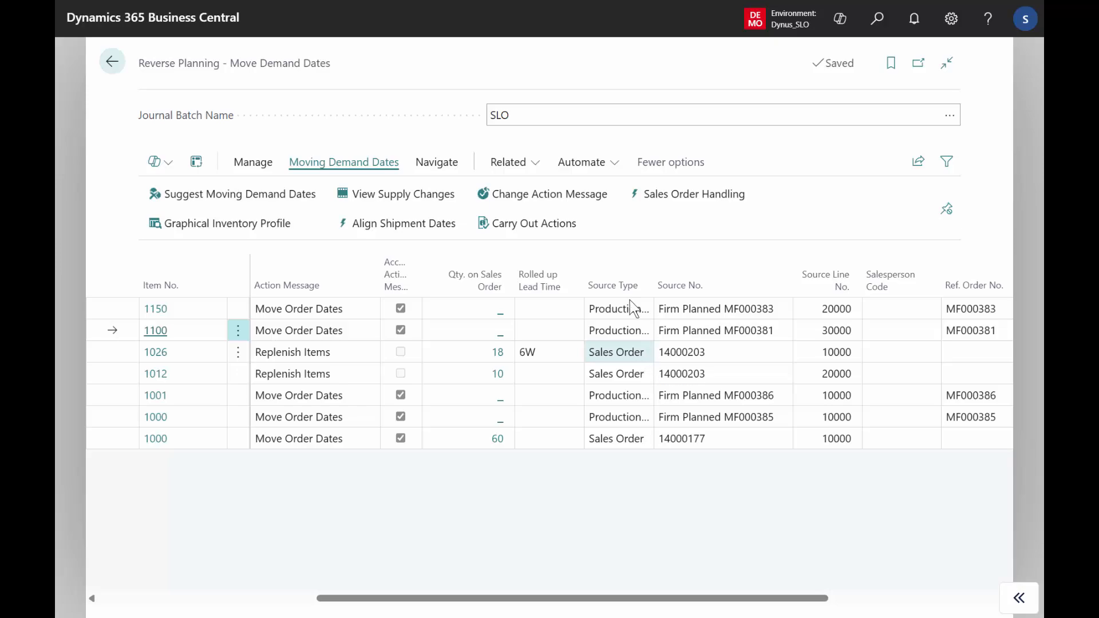
mouse_move(630, 254)
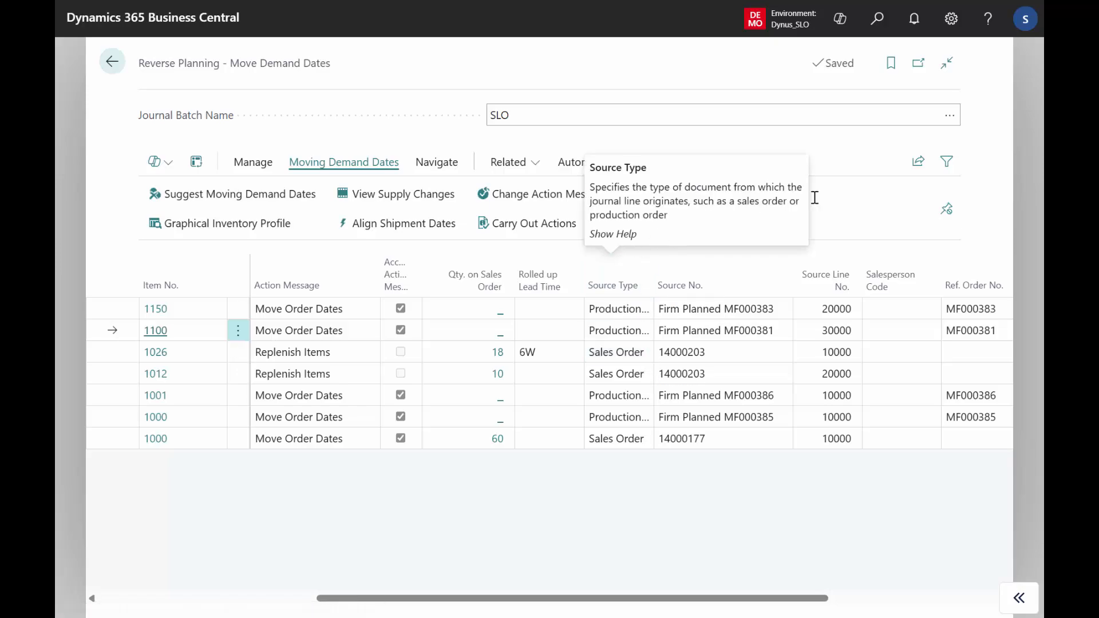
Step: Carry out the accepted actions, opening both the Reverse Planning Worksheet and Sales Order Handling
click(569, 222)
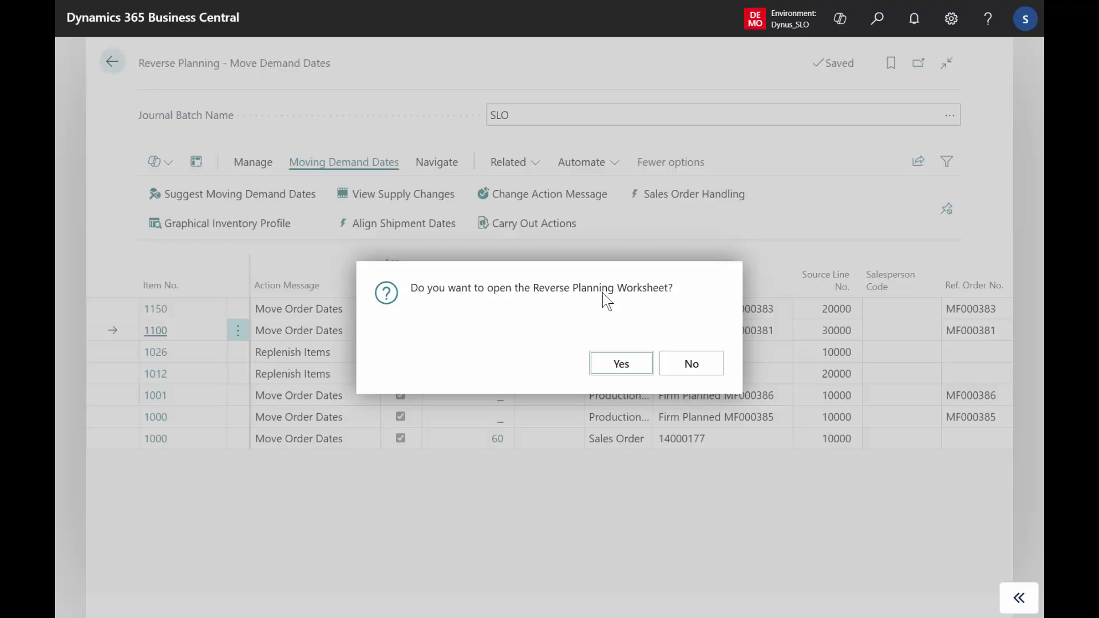
click(624, 367)
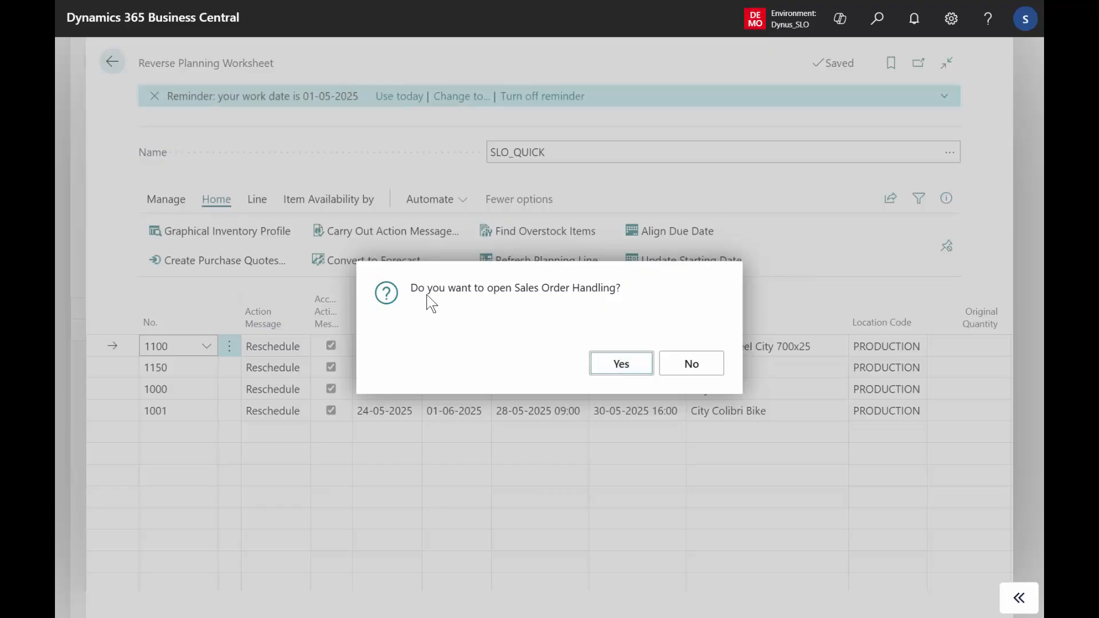
click(625, 369)
click(624, 370)
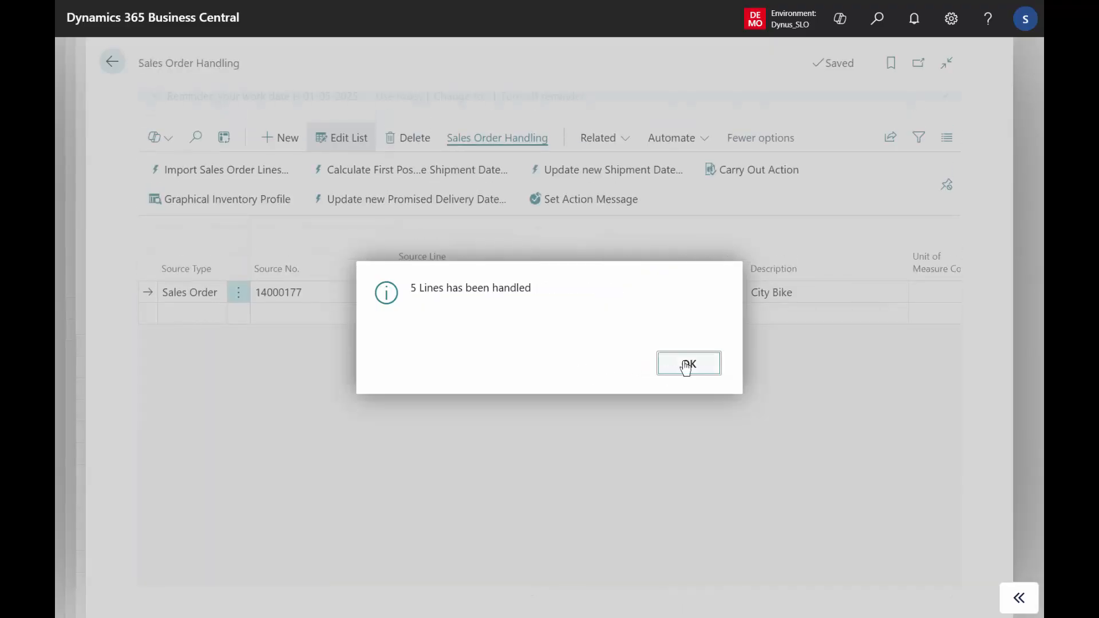
click(693, 361)
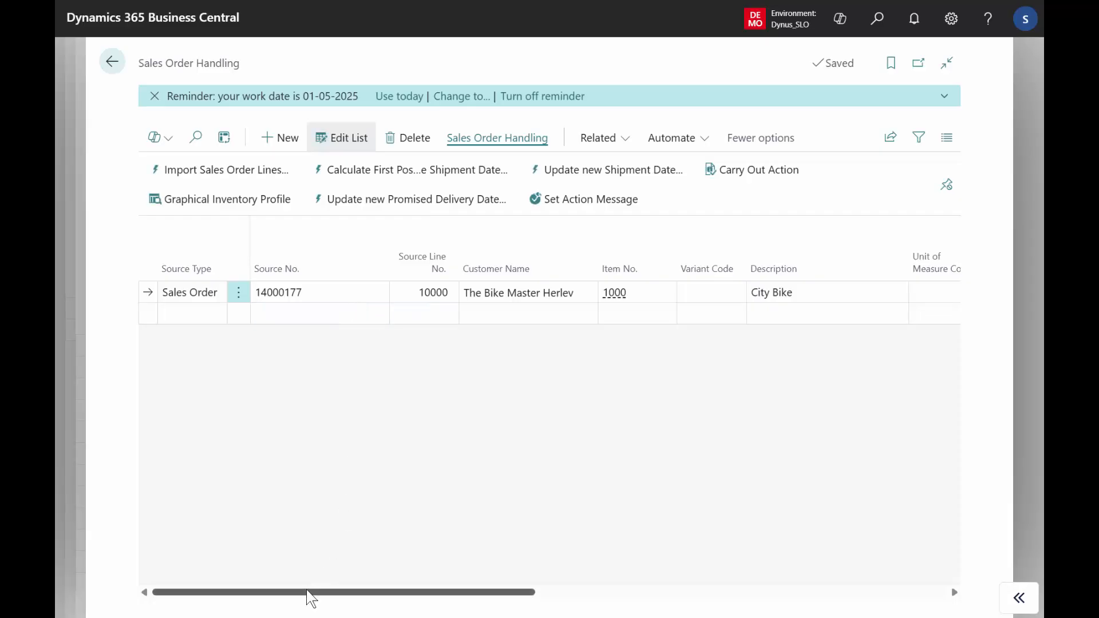
Step: Compare the shipment date and new shipment date of the City Bike line in Sales Order Handling
drag(308, 590, 312, 589)
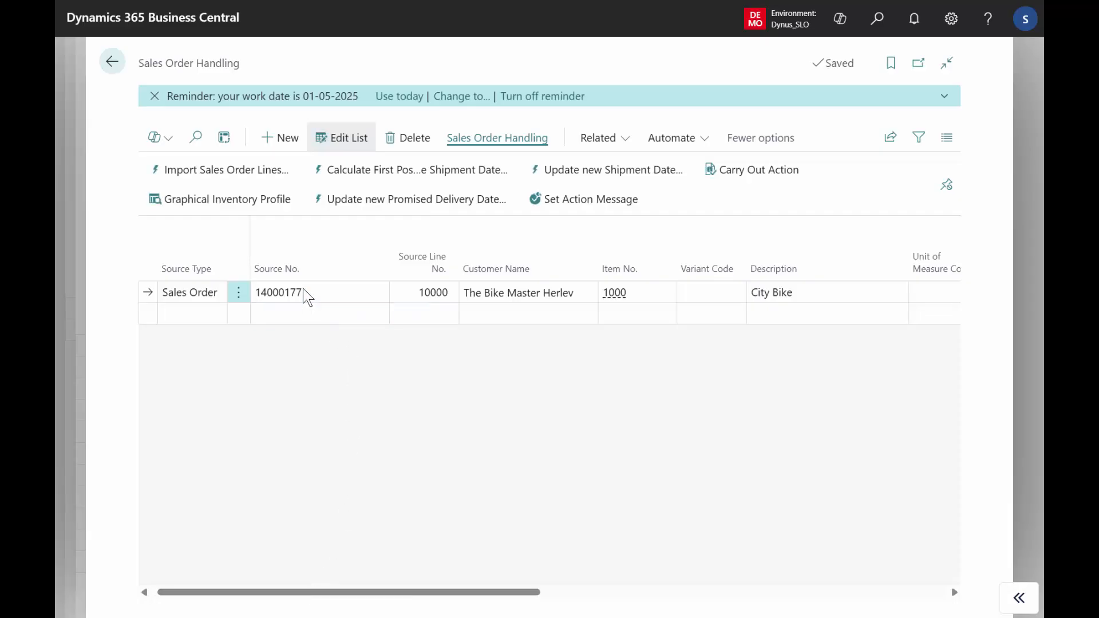
drag(412, 281, 412, 288)
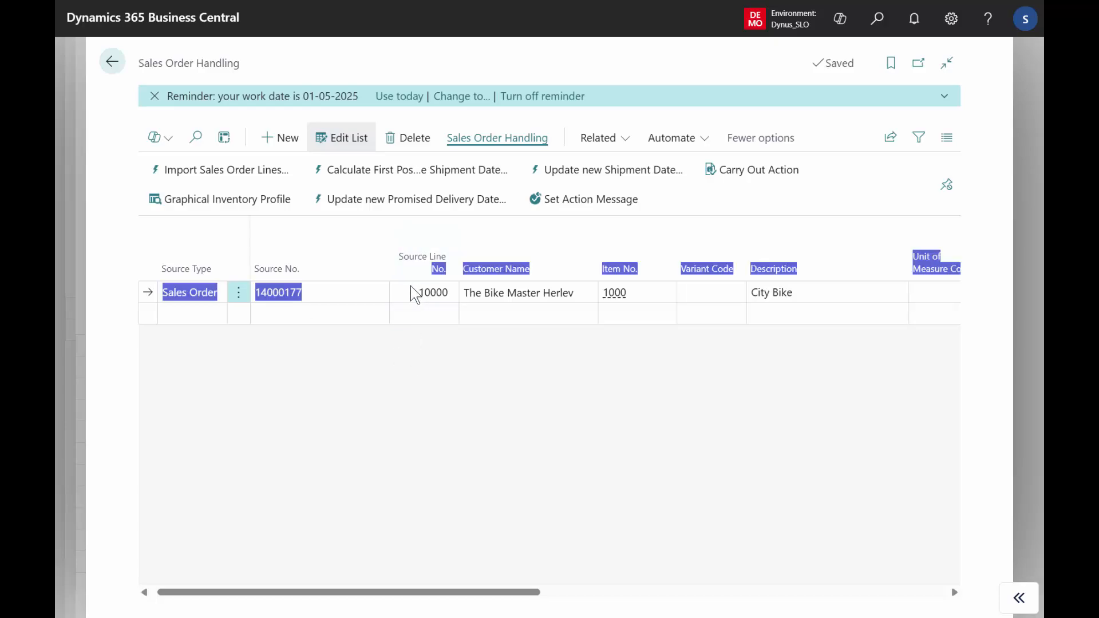
click(646, 301)
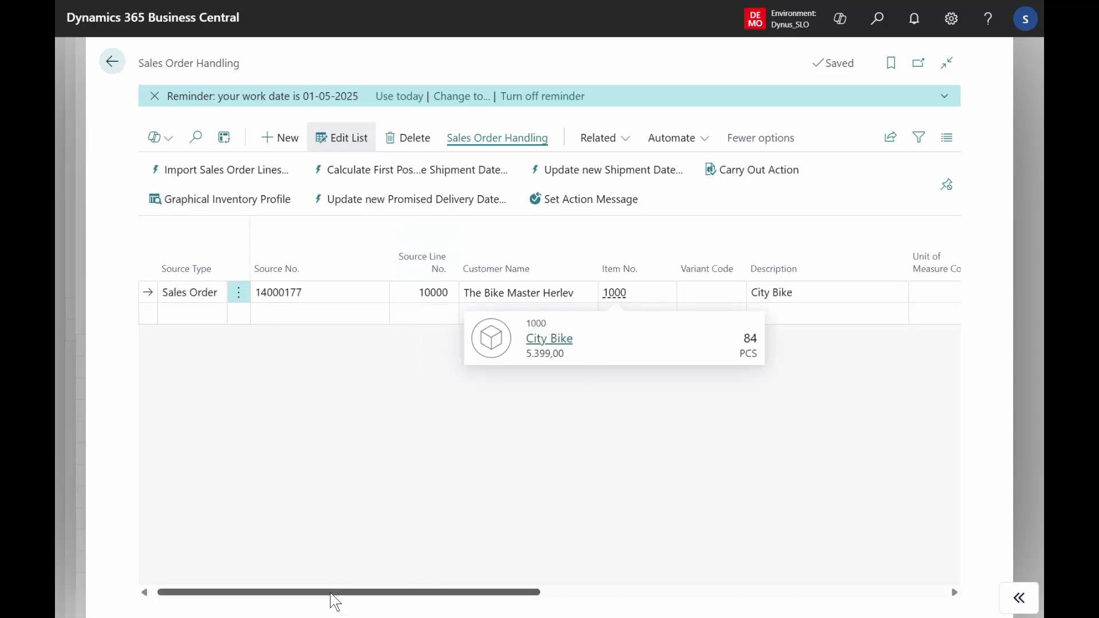
drag(334, 593, 709, 557)
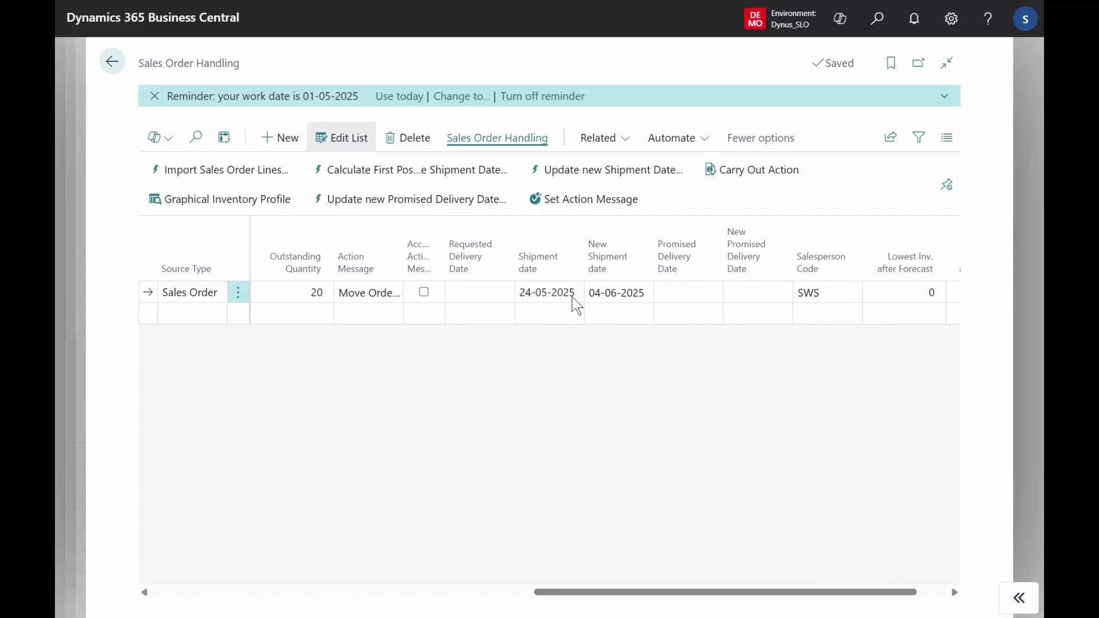
click(599, 295)
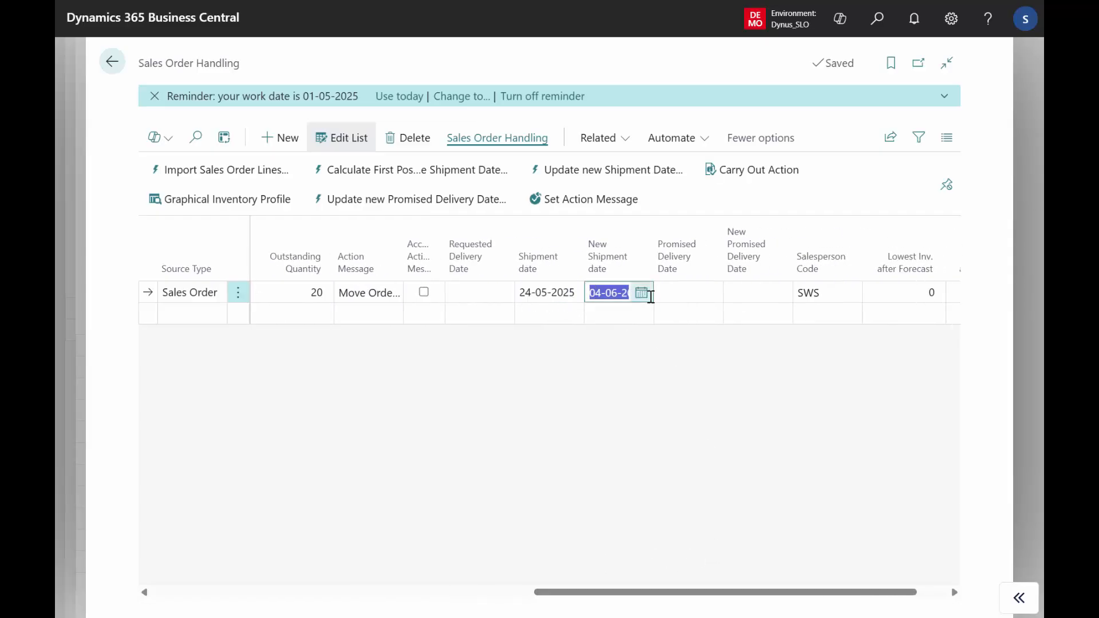
Step: Return to the Reverse Planning Worksheet and compare the Front Wheel City 700x25 line's original due date with its due date
click(116, 65)
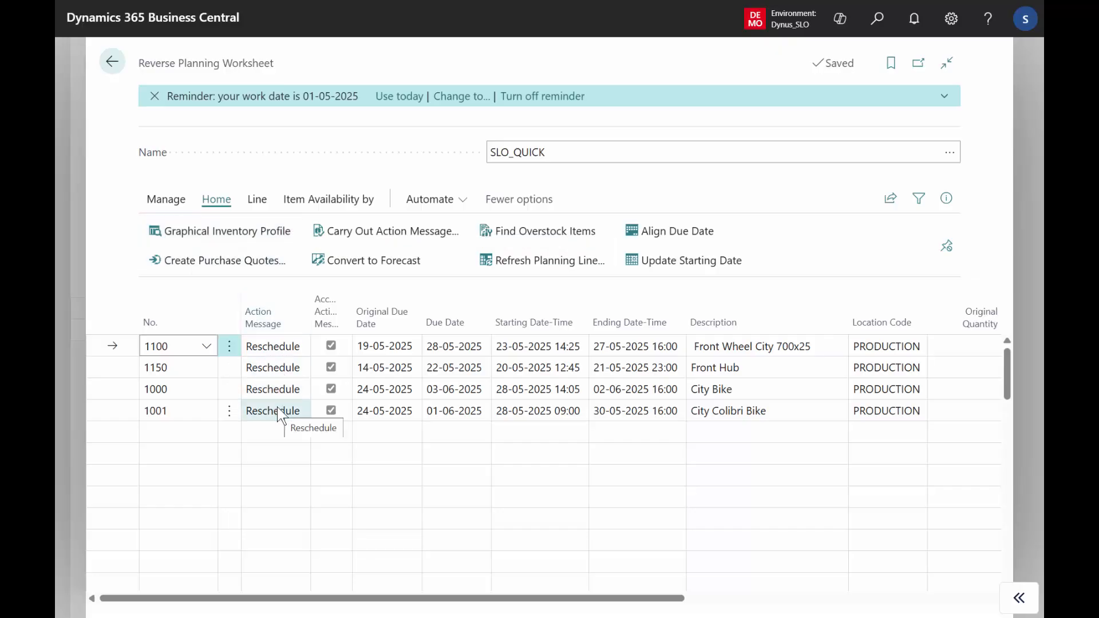
click(397, 348)
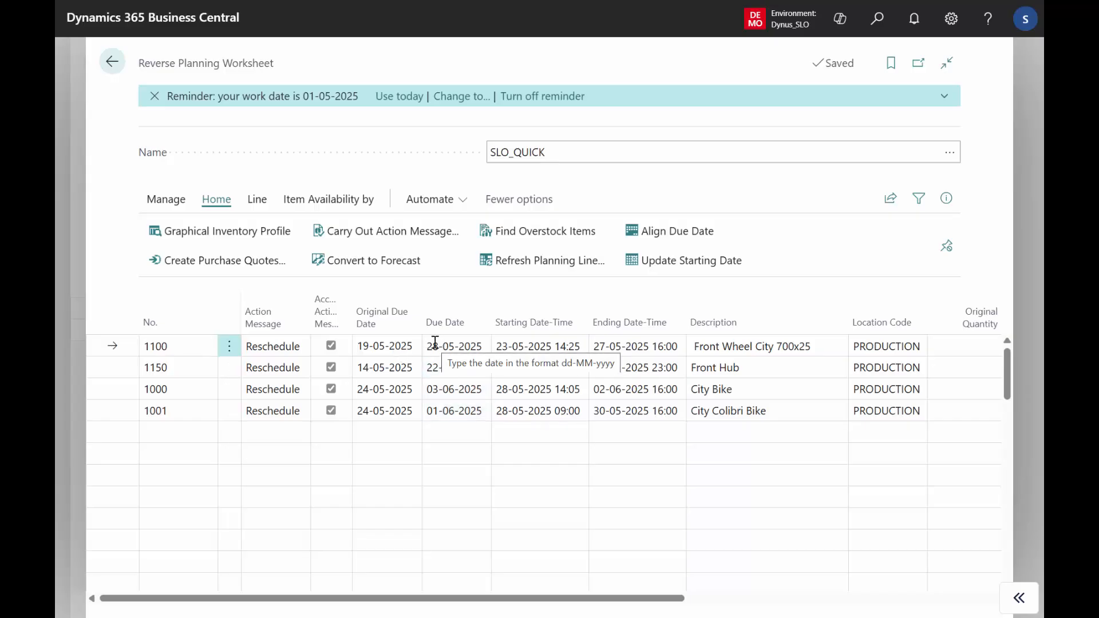